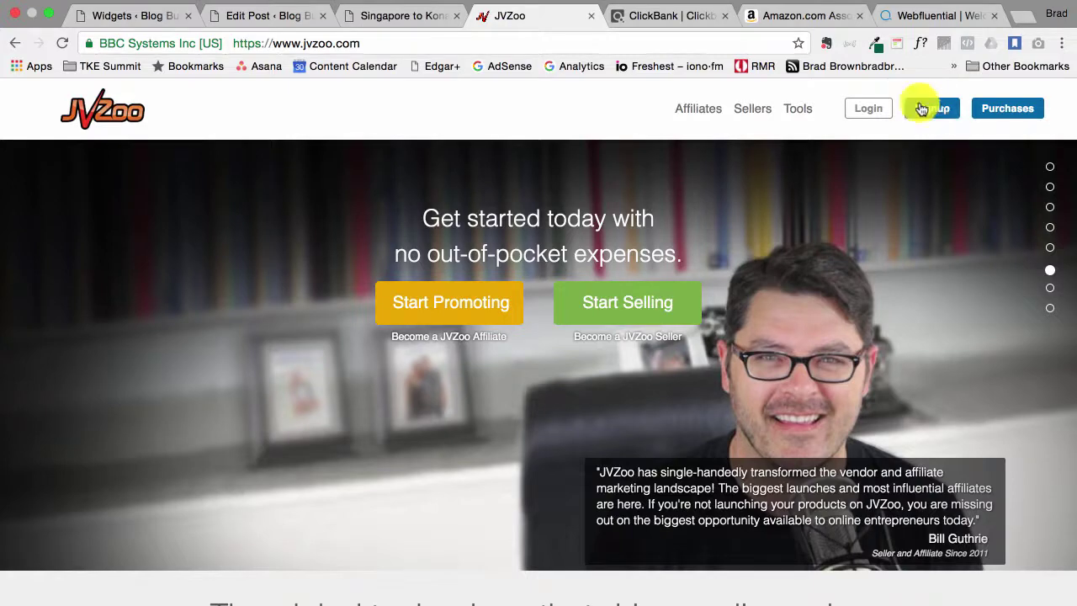
# Switch to the ClickBank site and examine its product categories and featured products.
pyautogui.click(673, 20)
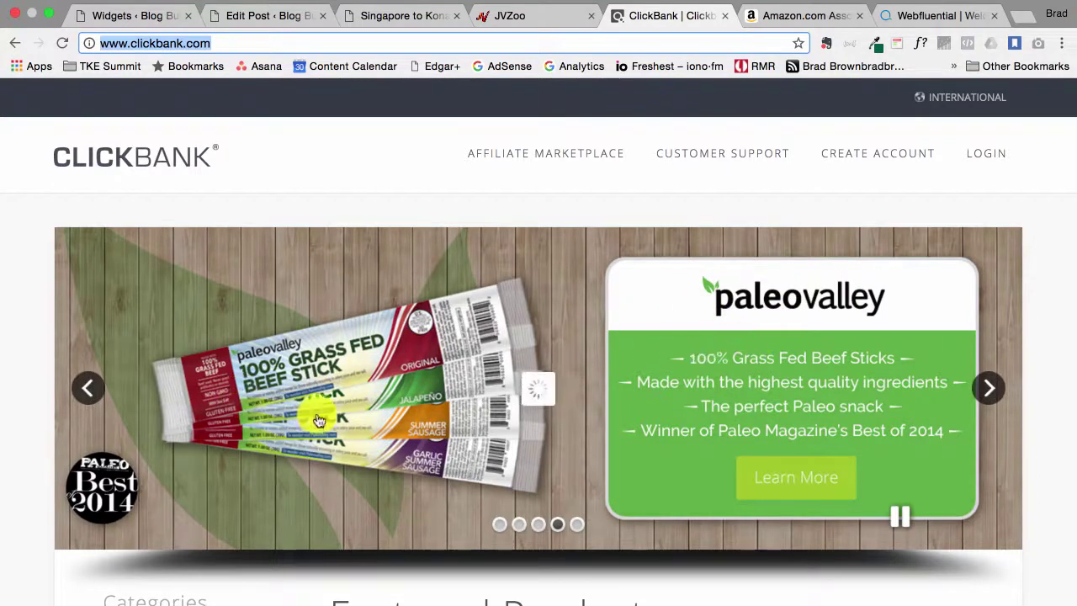
pyautogui.scroll(-3, 336, 385)
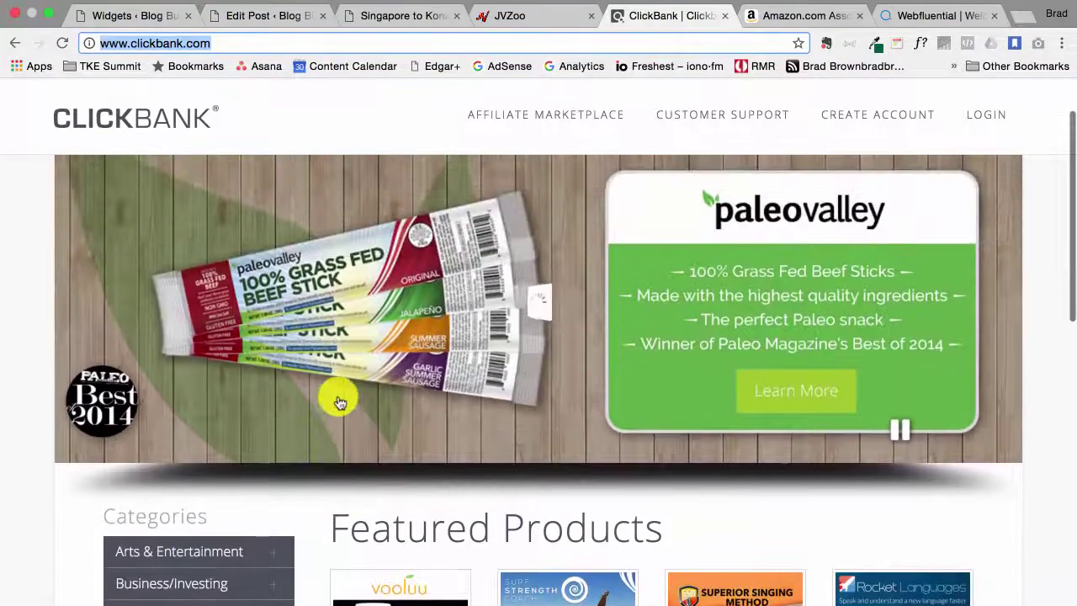
pyautogui.scroll(-6, 339, 402)
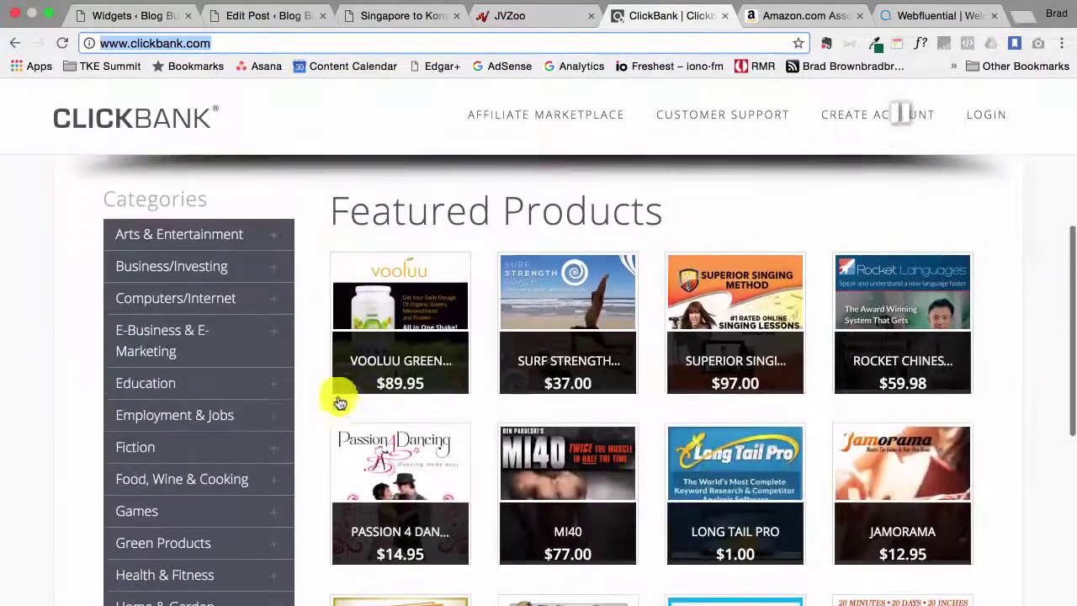
pyautogui.scroll(-2, 337, 397)
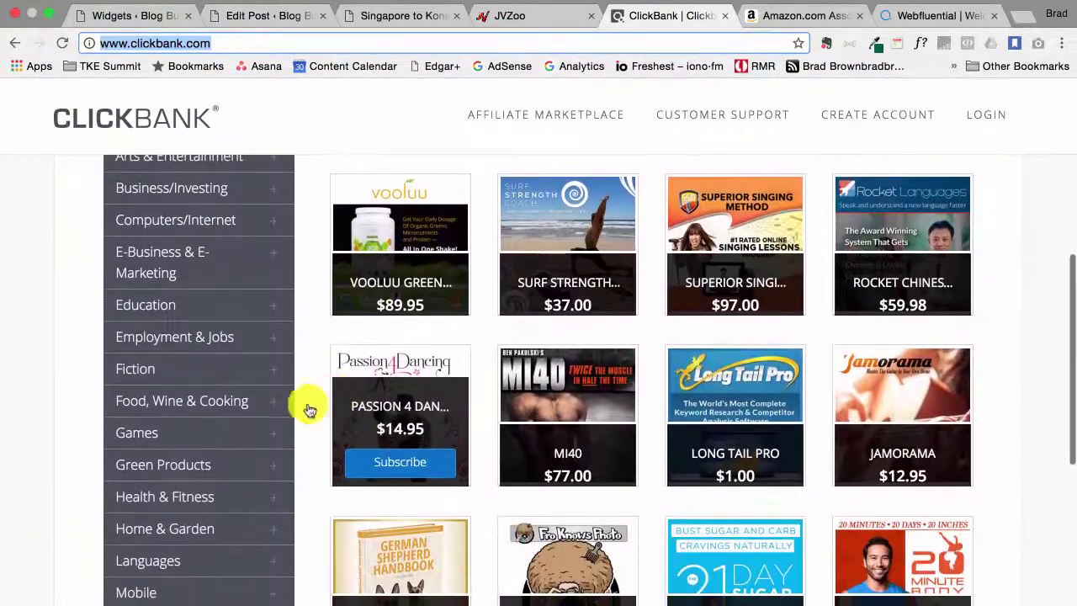
pyautogui.scroll(-6, 281, 494)
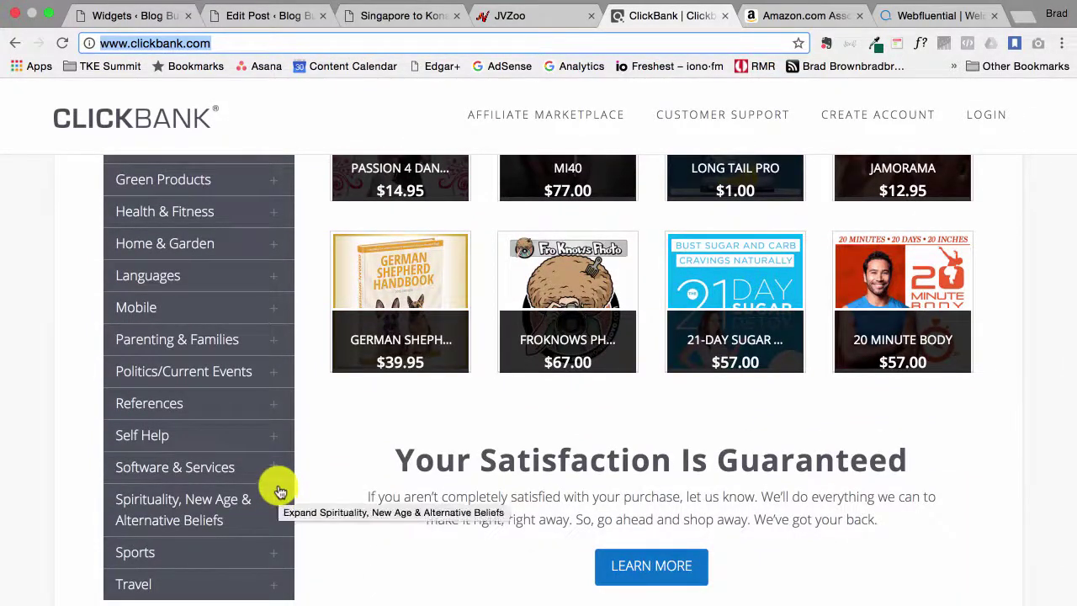
pyautogui.scroll(3, 277, 402)
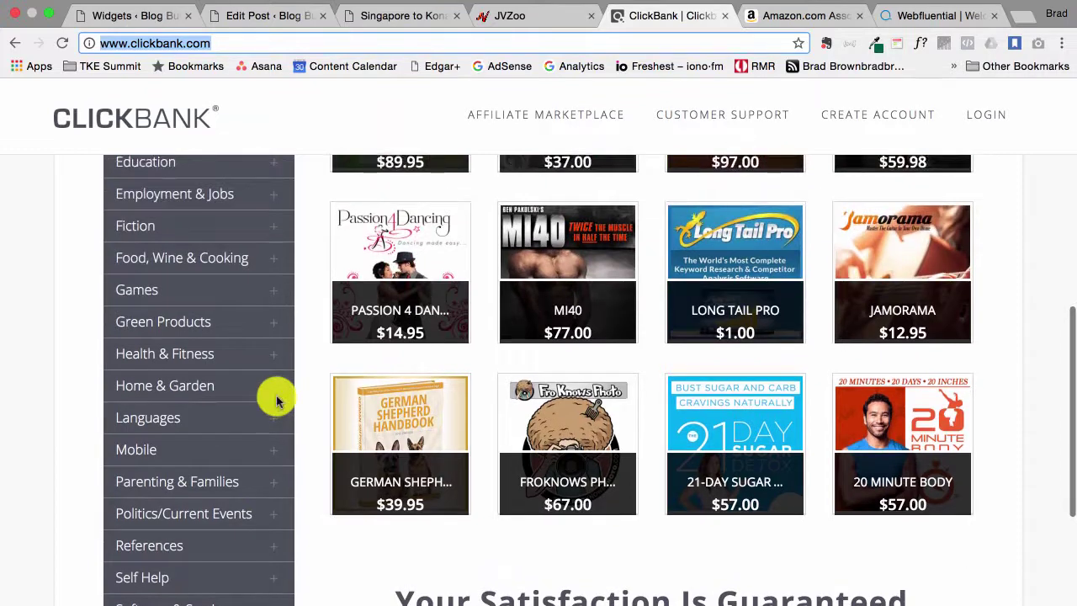
pyautogui.scroll(-4, 278, 402)
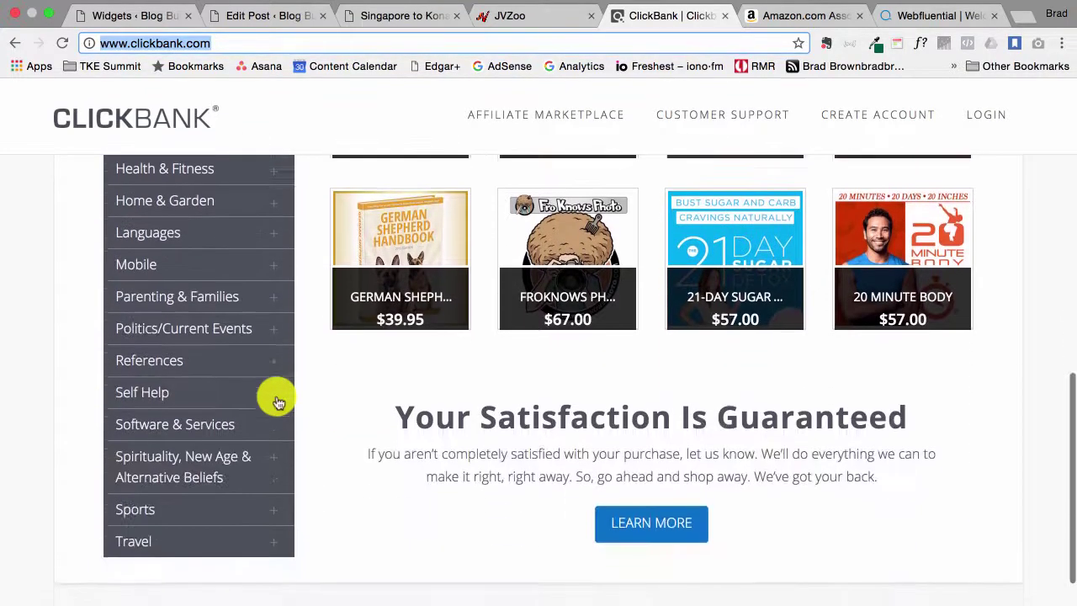
pyautogui.scroll(-1, 278, 402)
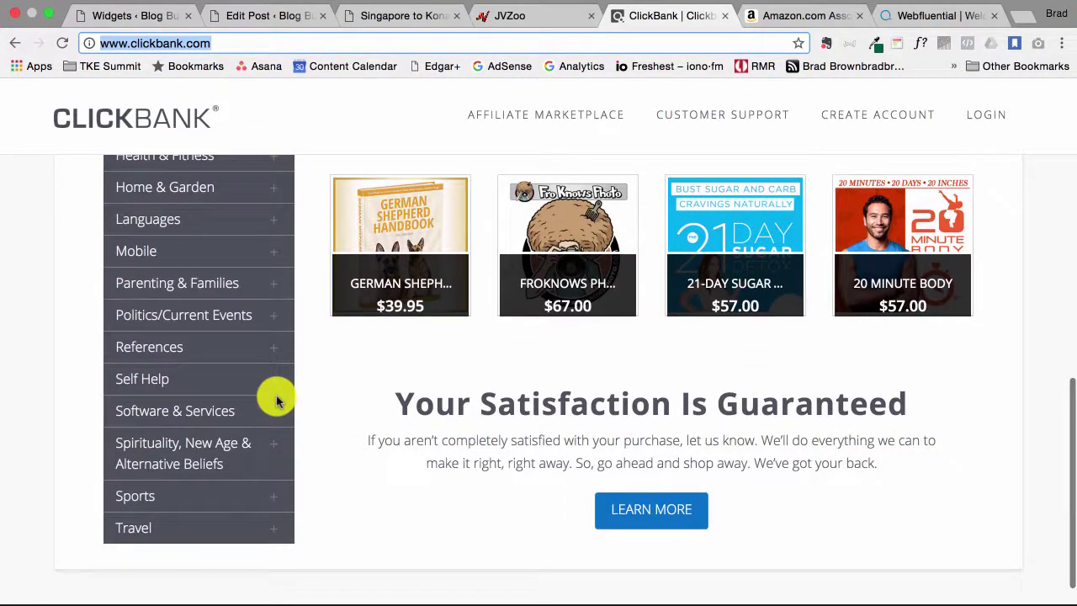
# Open ClickBank's Sports category and examine the products offered there and their prices.
pyautogui.click(137, 499)
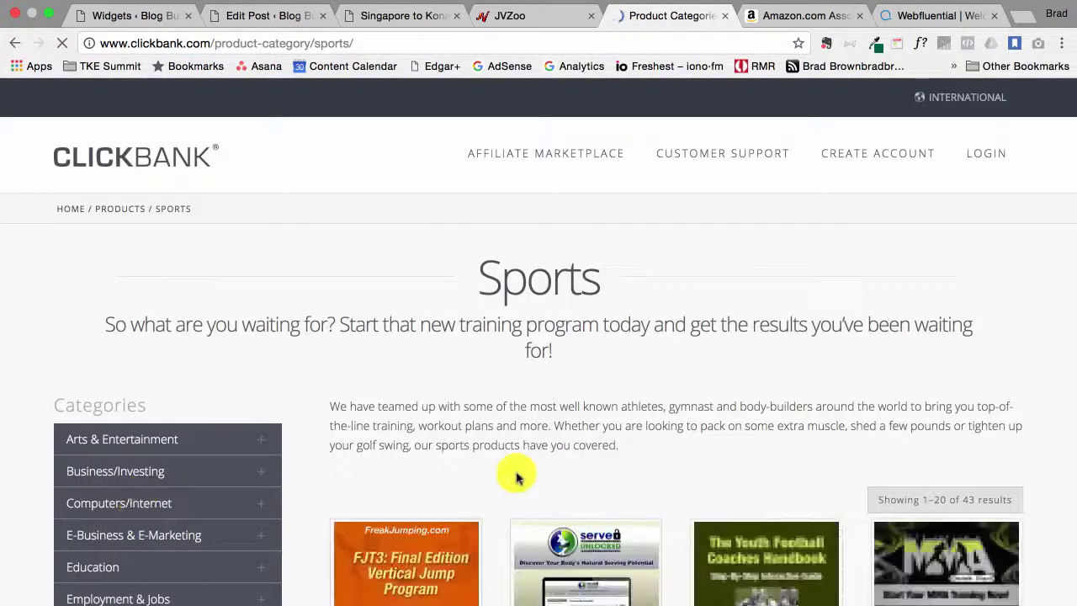
pyautogui.scroll(-10, 517, 478)
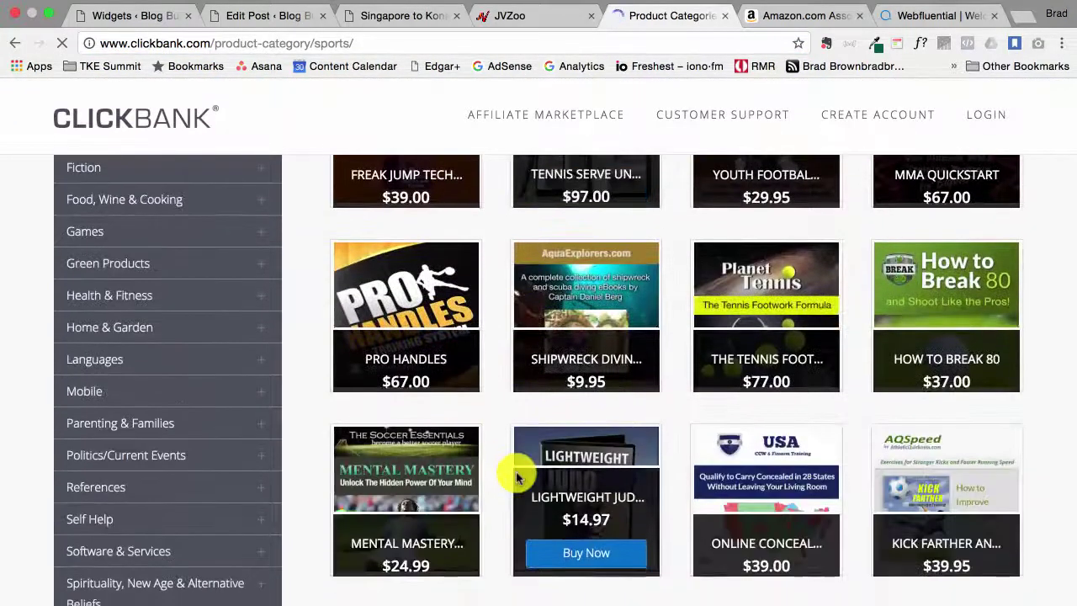
pyautogui.scroll(-6, 517, 478)
pyautogui.scroll(12, 517, 478)
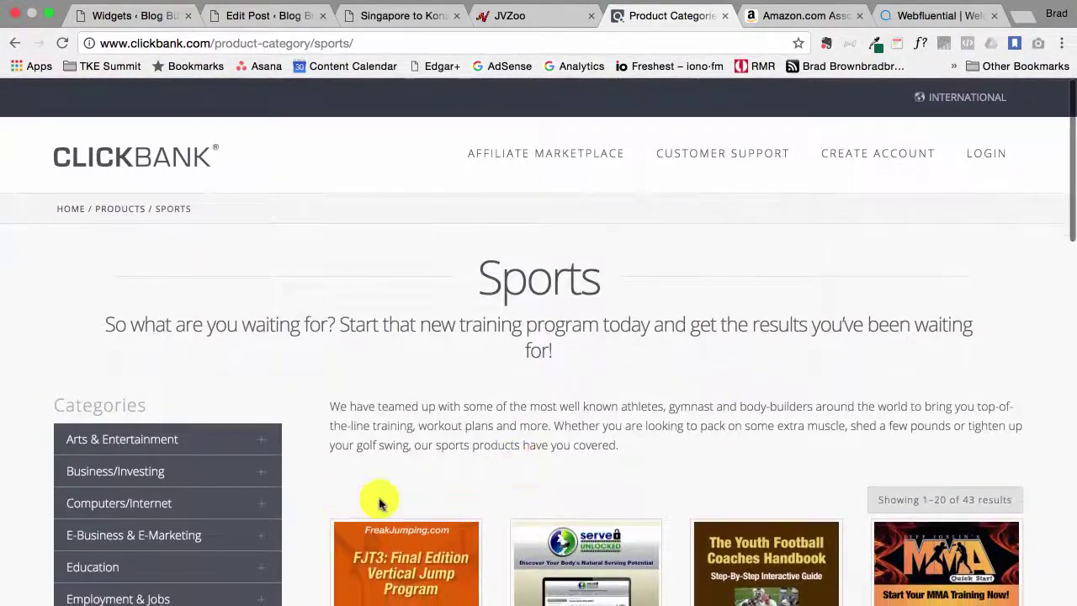
pyautogui.scroll(-7, 974, 490)
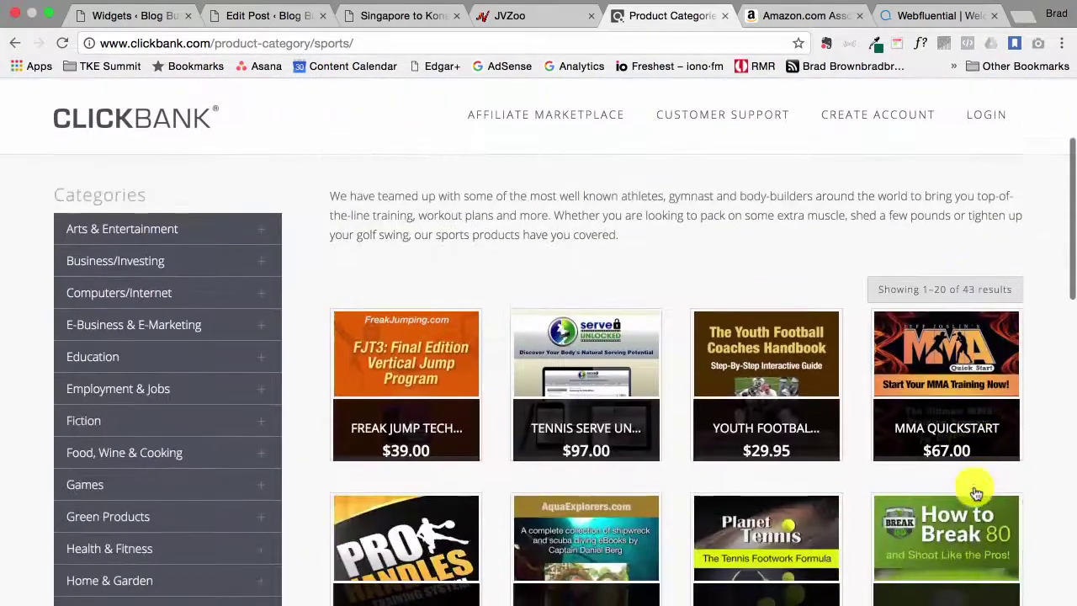
pyautogui.scroll(-2, 974, 493)
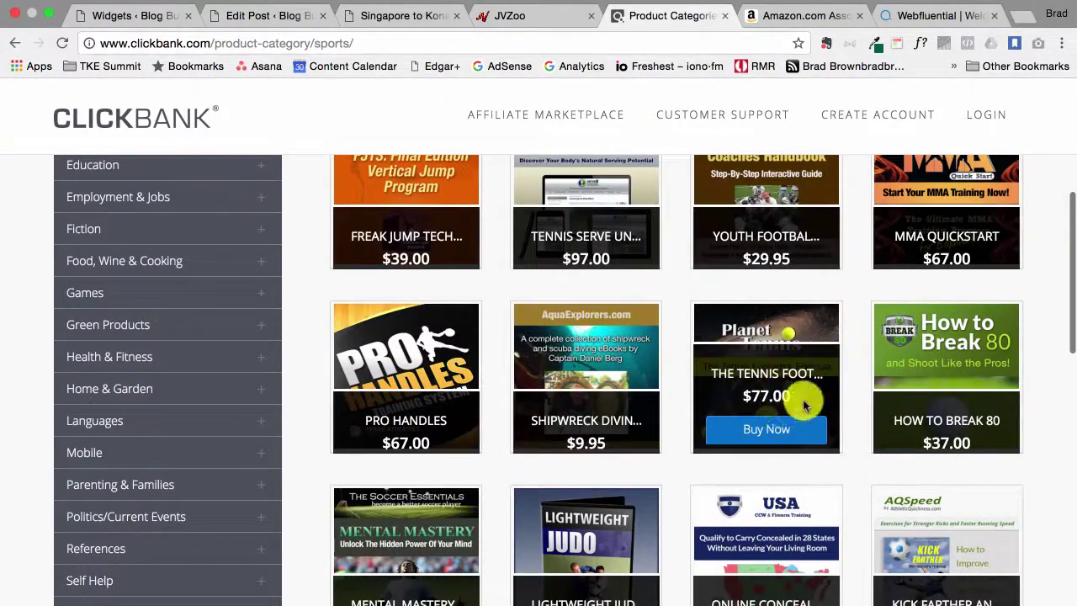
pyautogui.scroll(-4, 925, 374)
pyautogui.scroll(7, 732, 261)
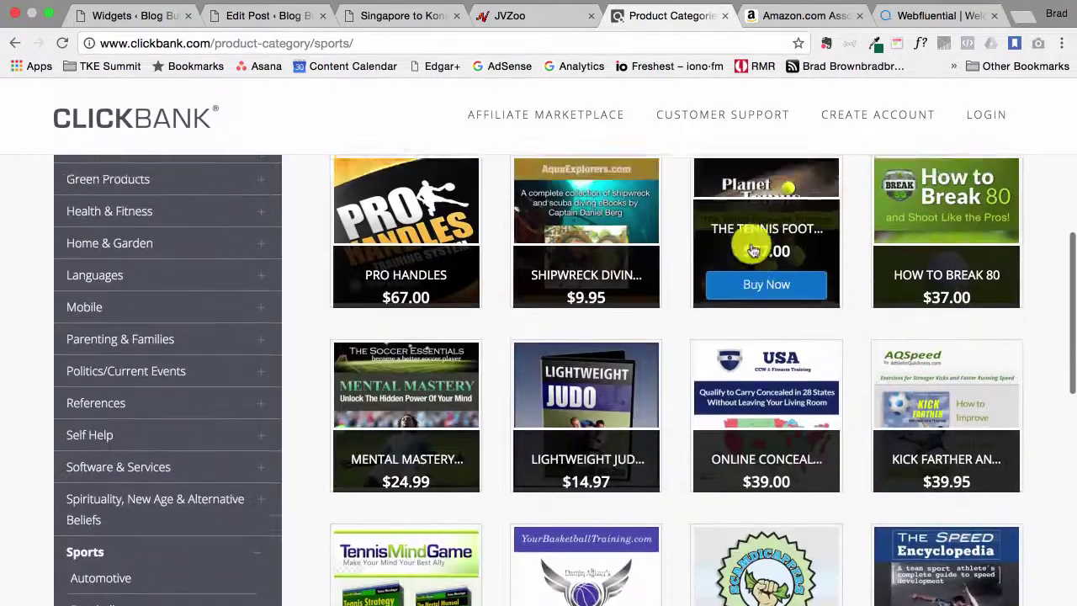
pyautogui.scroll(3, 758, 353)
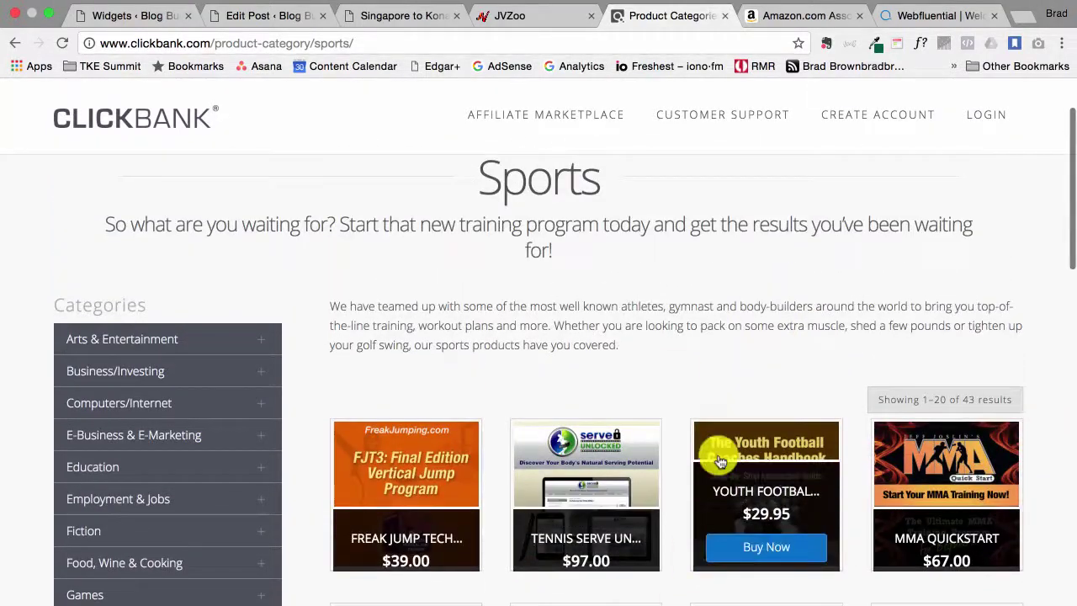
pyautogui.scroll(-1, 719, 461)
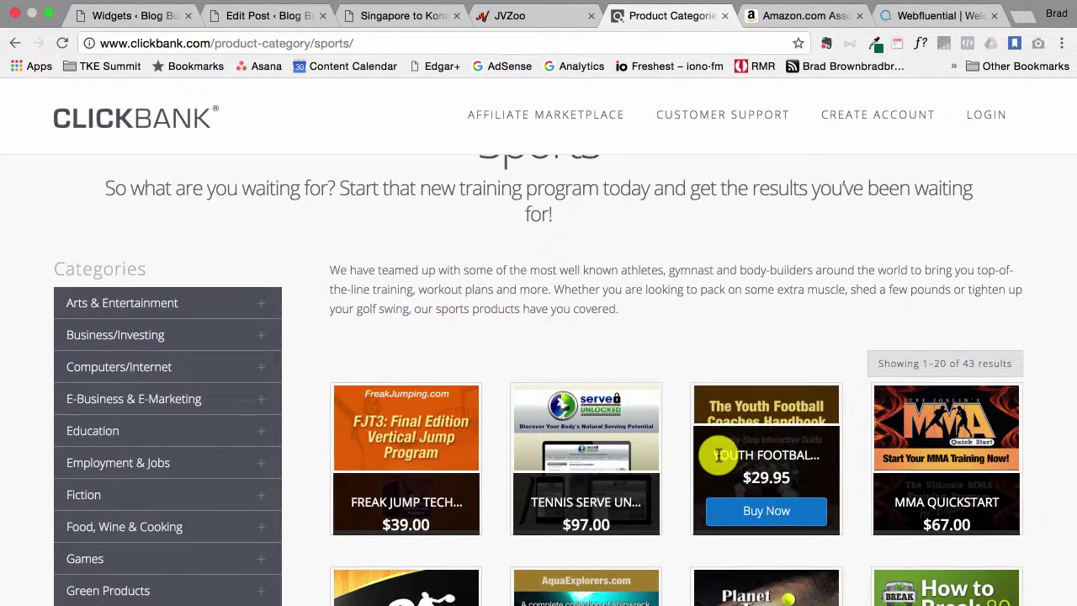
pyautogui.scroll(4, 719, 461)
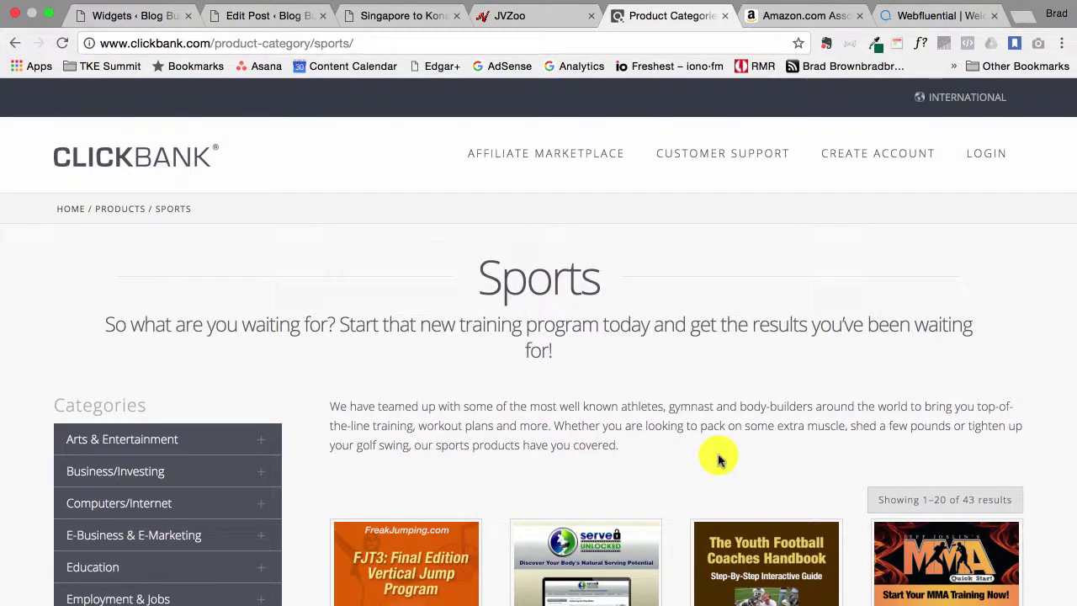
pyautogui.scroll(-10, 720, 461)
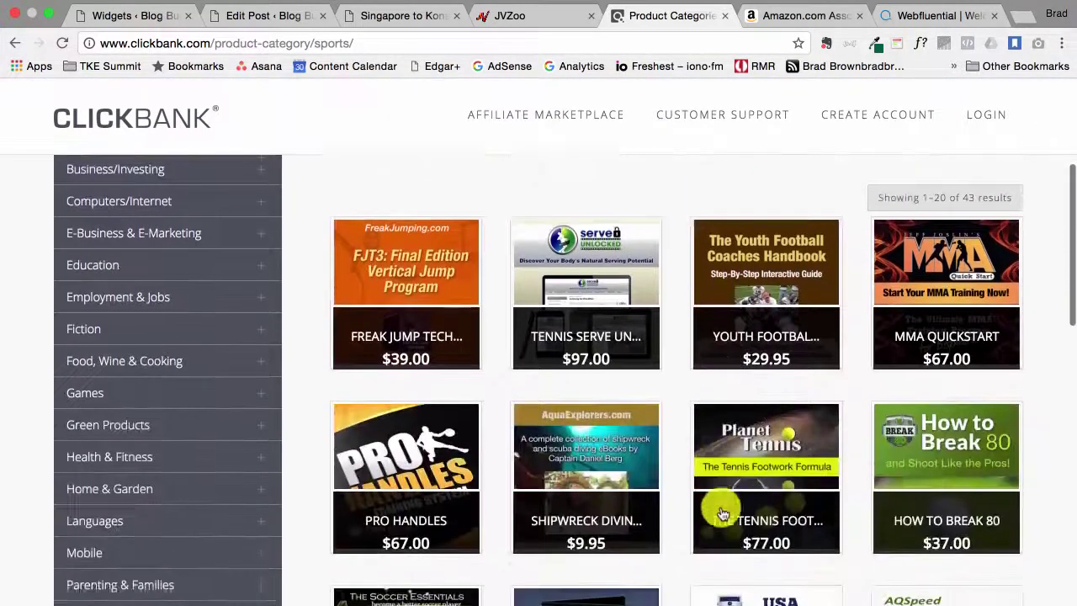
pyautogui.scroll(-4, 721, 507)
pyautogui.scroll(5, 721, 507)
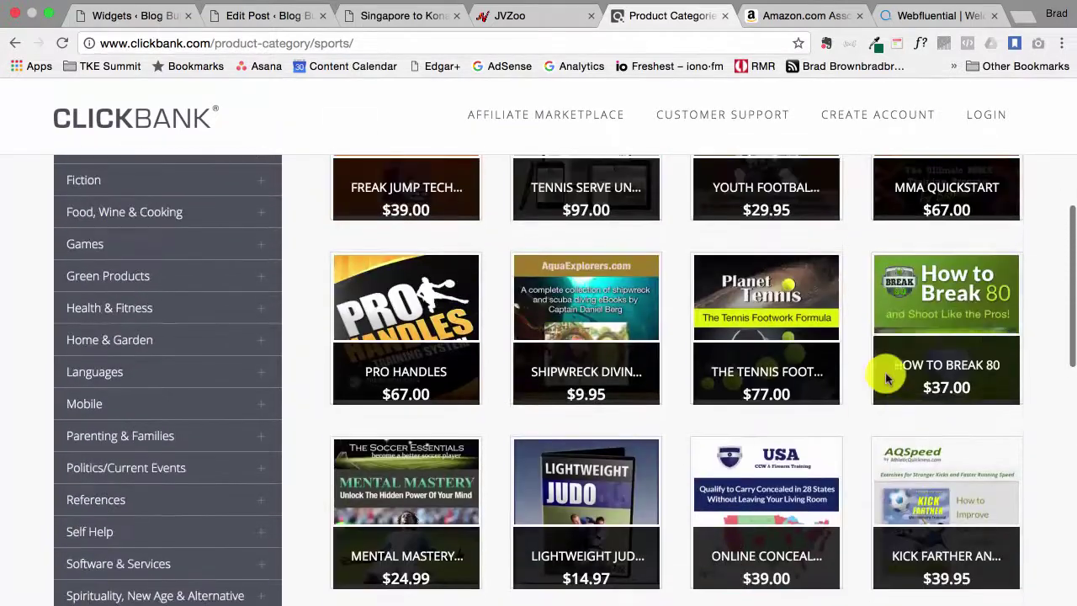
pyautogui.scroll(-3, 521, 483)
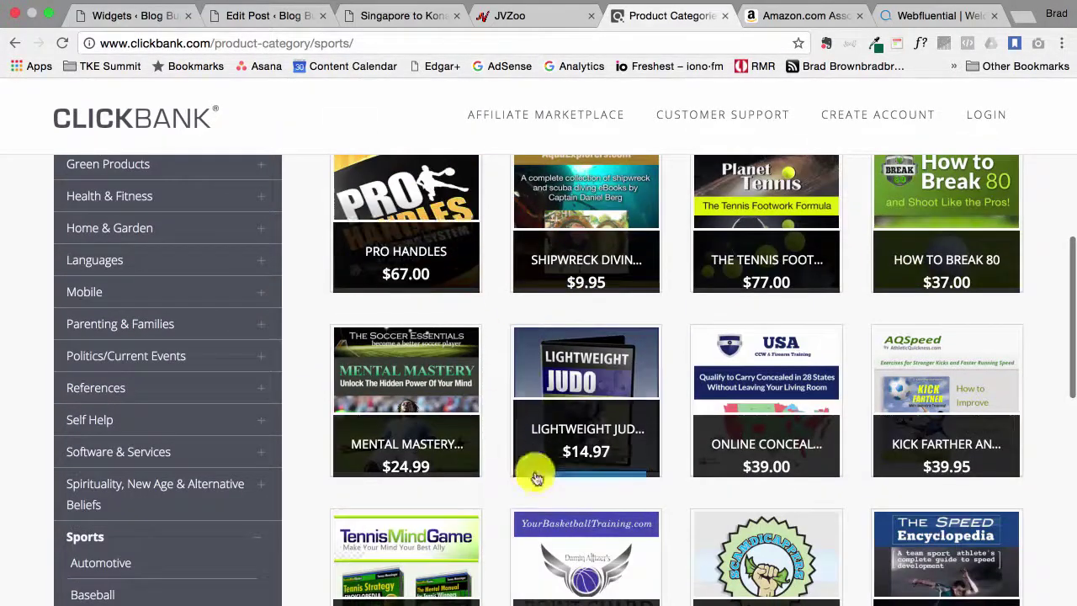
pyautogui.scroll(-4, 537, 481)
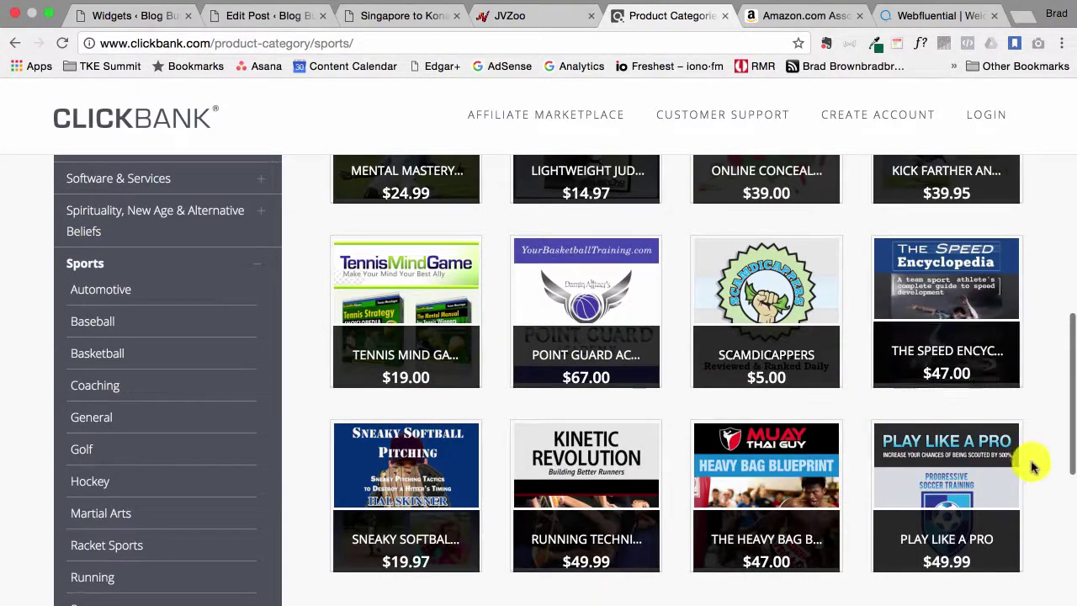
# Look through the subcategories listed under Sports, from Automotive to Water Sports, and return to the start of the page.
pyautogui.scroll(-1, 1037, 457)
pyautogui.scroll(-1, 1041, 453)
pyautogui.scroll(-1, 1040, 453)
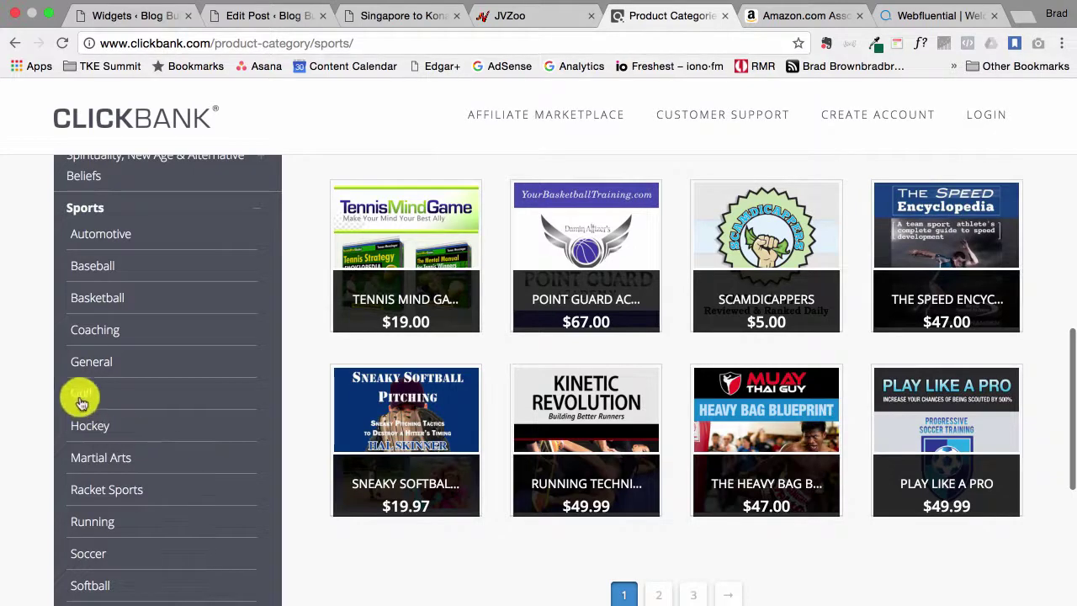
pyautogui.scroll(-2, 97, 504)
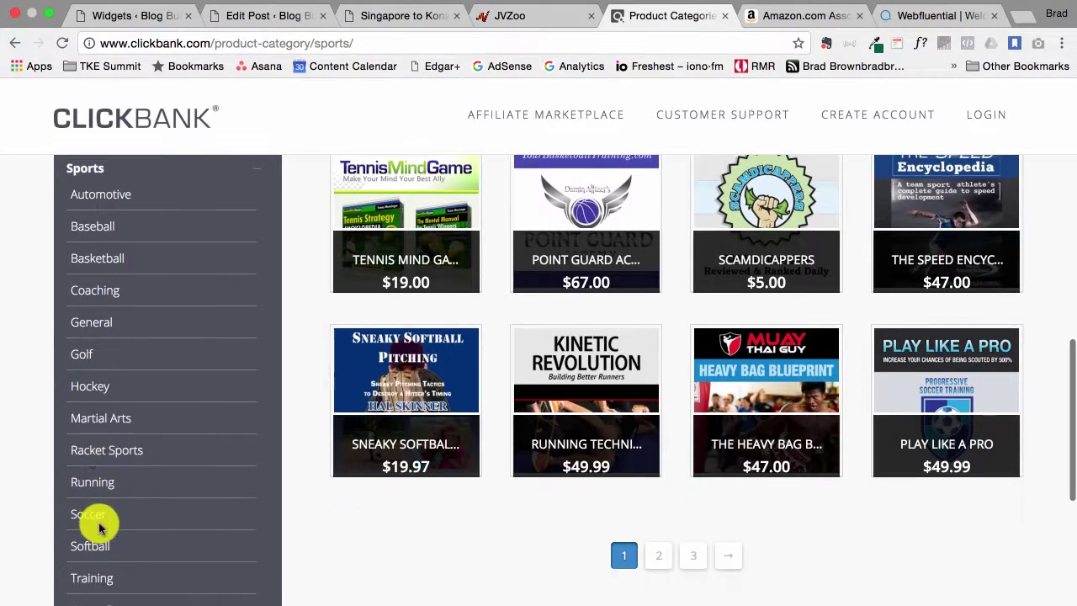
pyautogui.scroll(3, 97, 425)
pyautogui.scroll(-5, 97, 424)
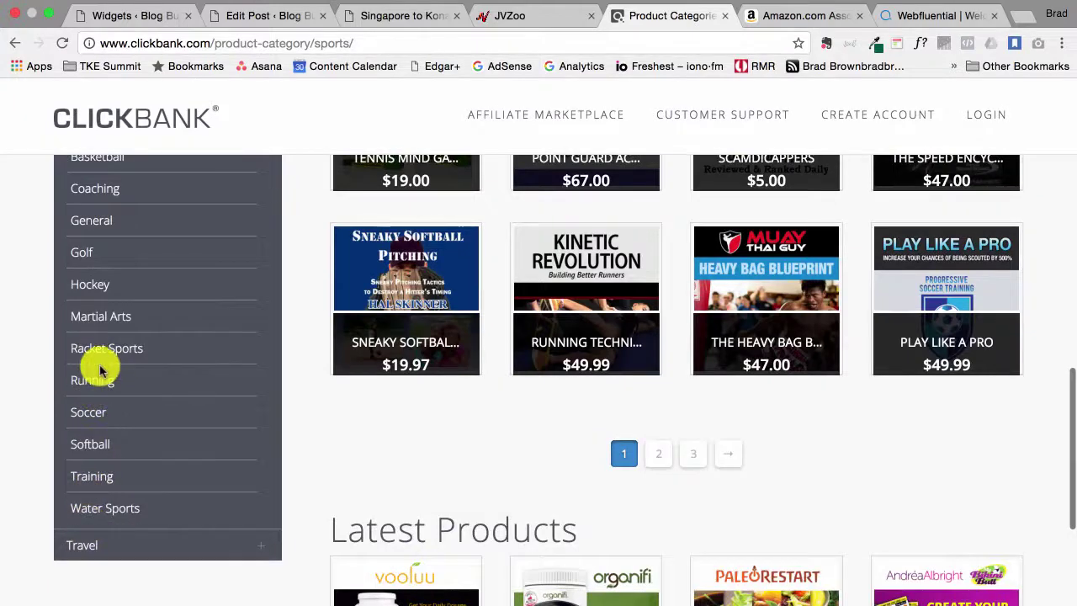
pyautogui.scroll(-1, 99, 371)
pyautogui.scroll(4, 100, 370)
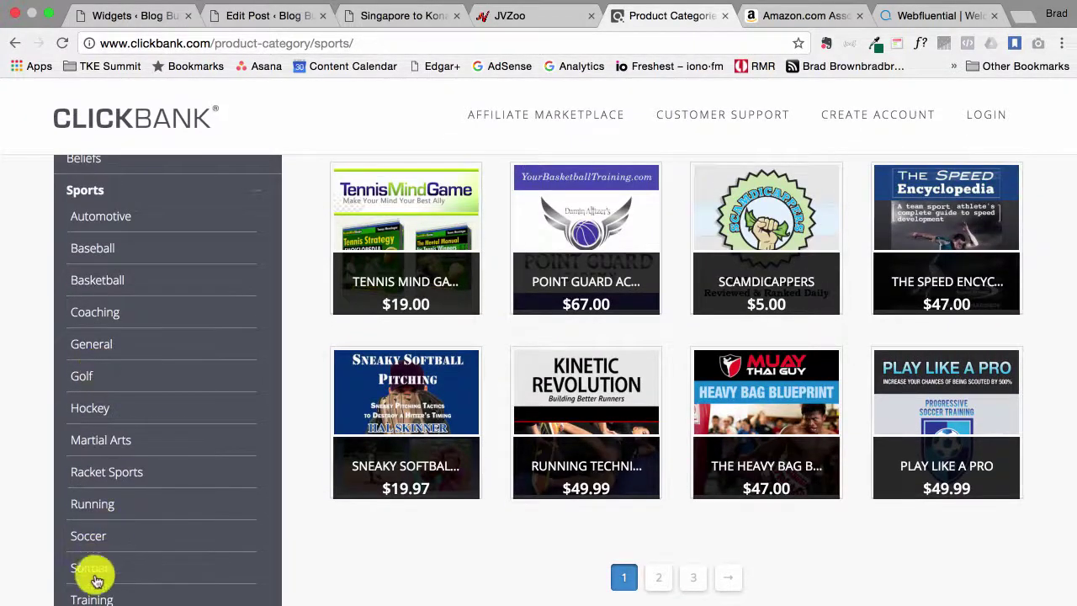
pyautogui.scroll(4, 101, 349)
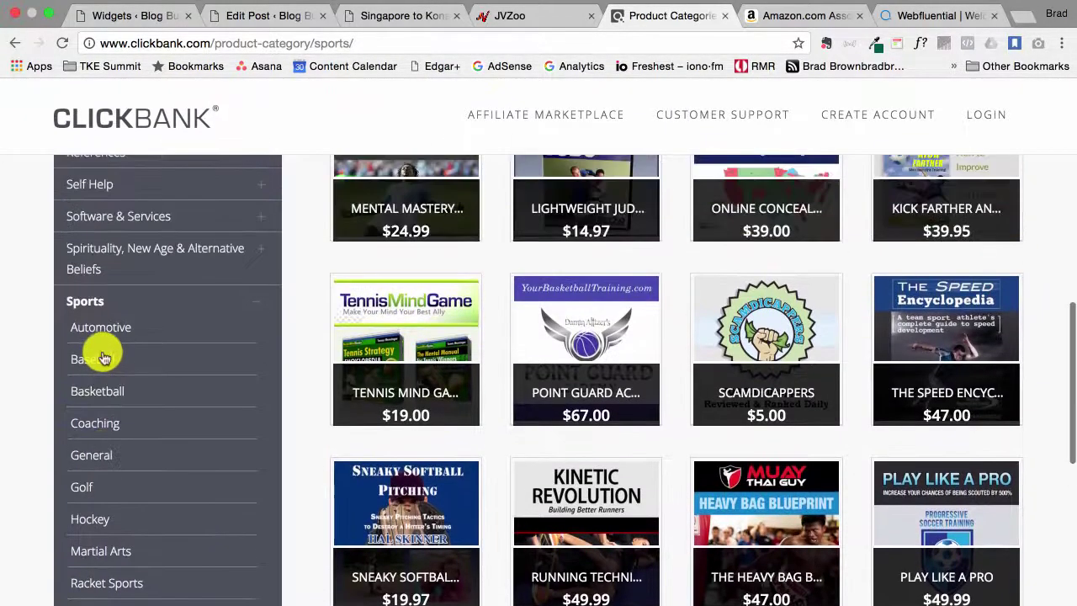
pyautogui.scroll(10, 101, 358)
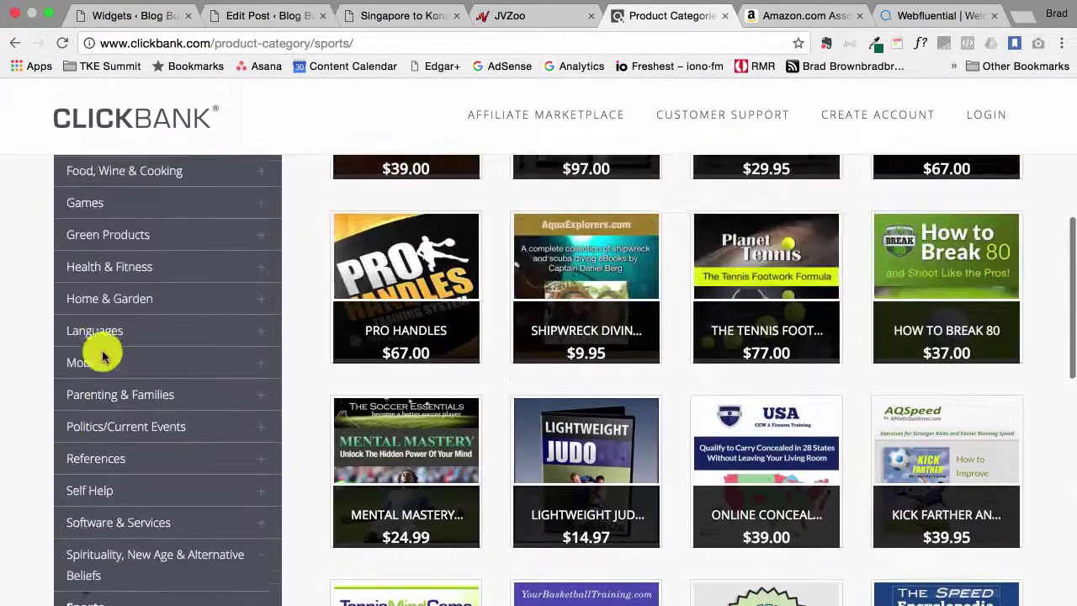
pyautogui.scroll(11, 403, 433)
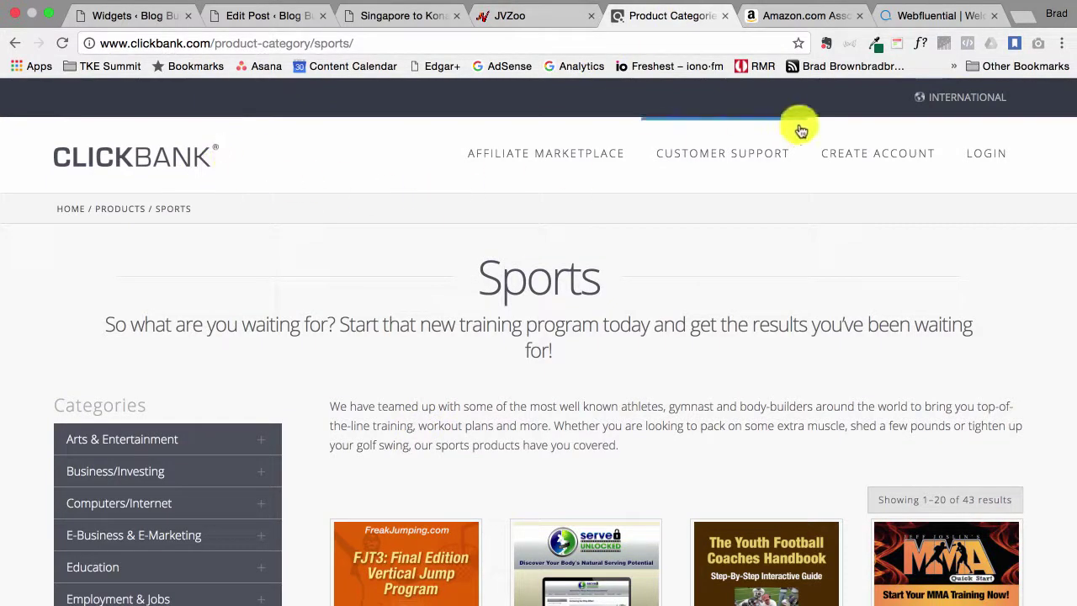
# Switch to the Amazon Associates site and log in to the affiliate account.
pyautogui.click(789, 17)
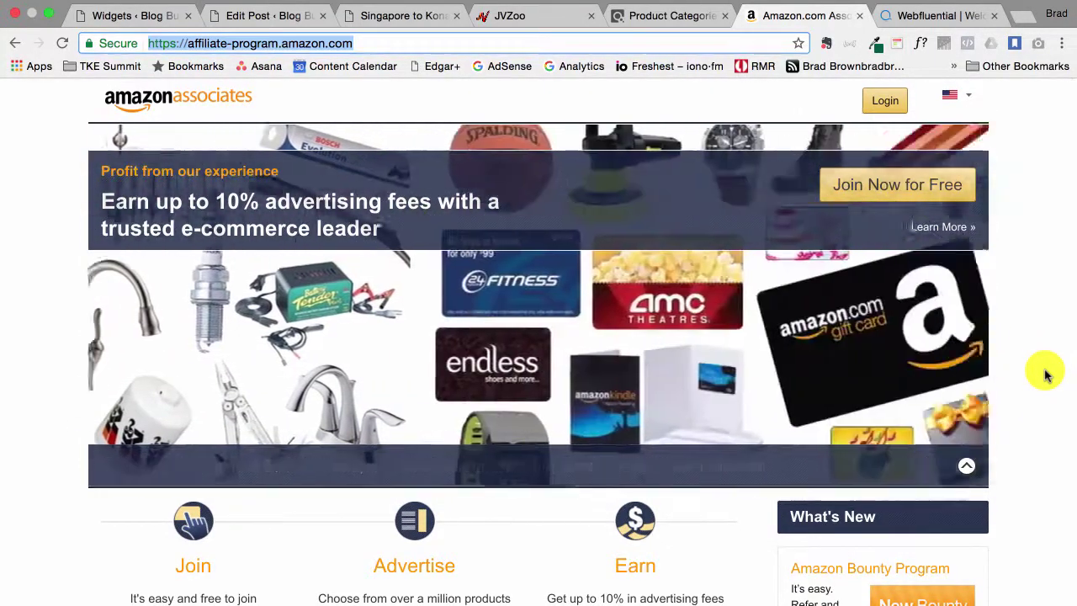
pyautogui.scroll(-1, 1046, 371)
pyautogui.scroll(1, 967, 337)
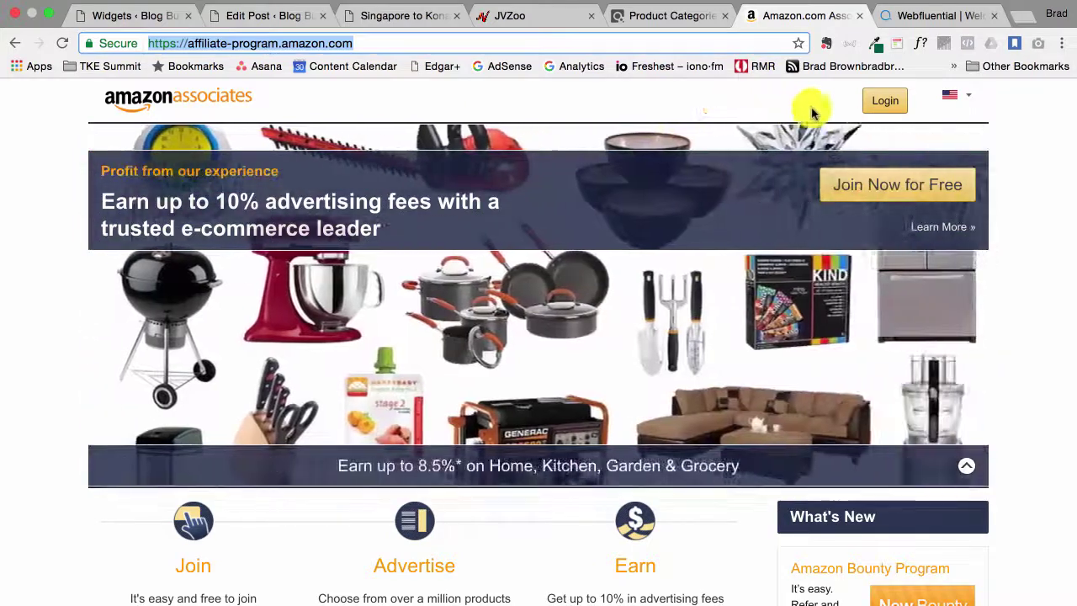
pyautogui.click(885, 101)
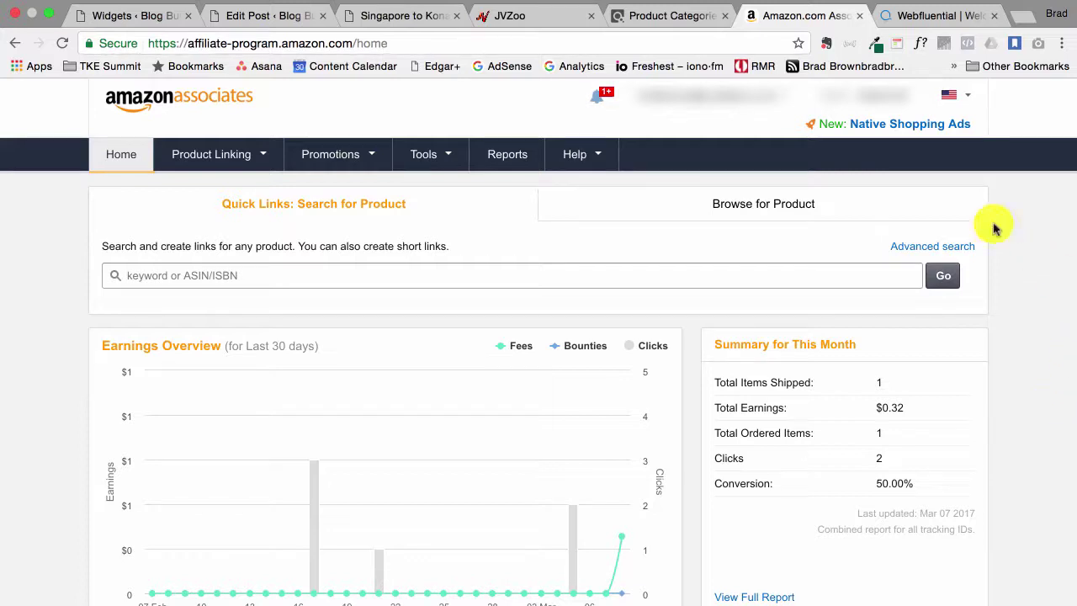
# Open the Product Links tool and search all of Amazon.com for "tim ferris".
pyautogui.click(228, 153)
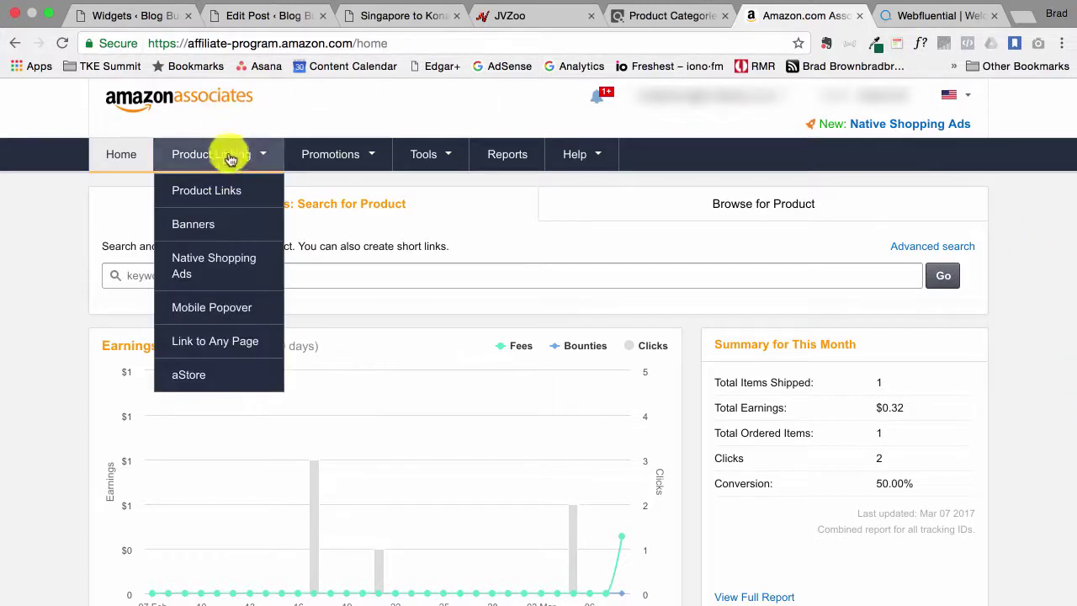
pyautogui.click(211, 193)
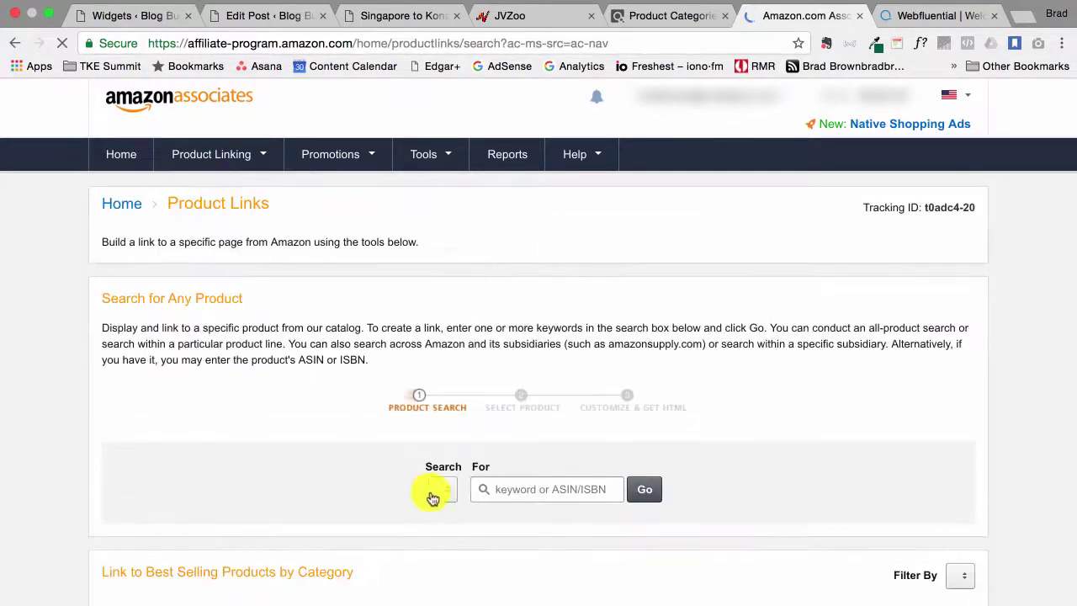
pyautogui.scroll(-1, 445, 490)
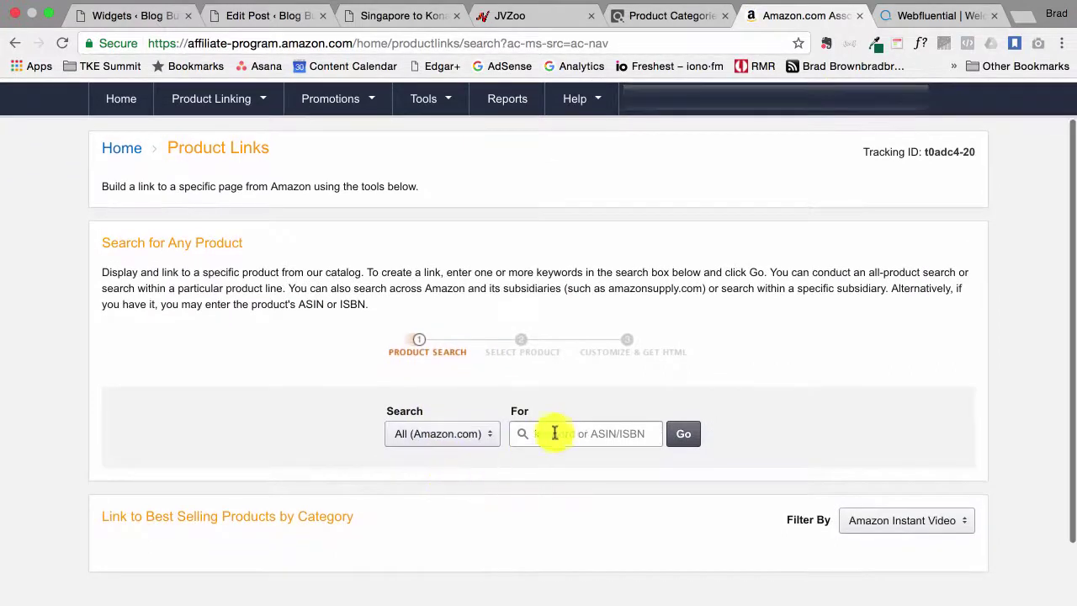
pyautogui.click(554, 432)
pyautogui.write('tim f')
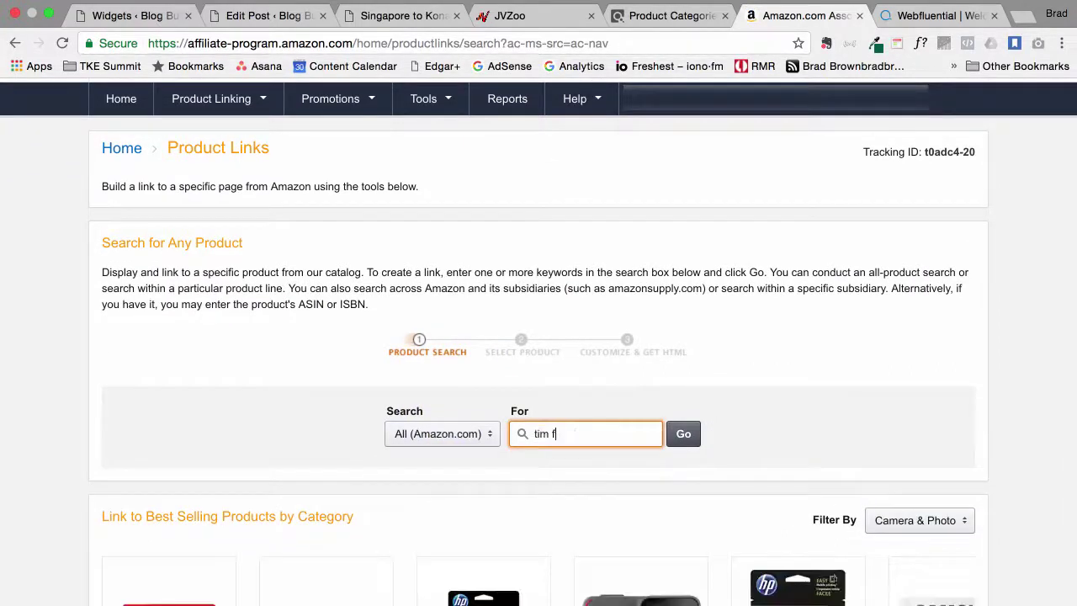
pyautogui.write('erris')
pyautogui.click(677, 434)
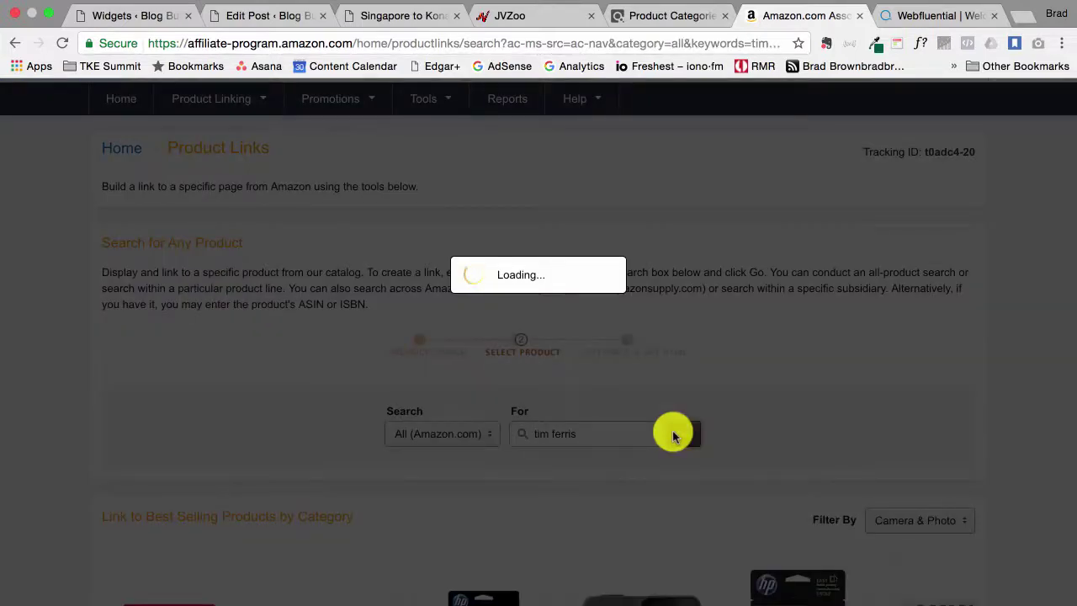
pyautogui.scroll(-5, 673, 412)
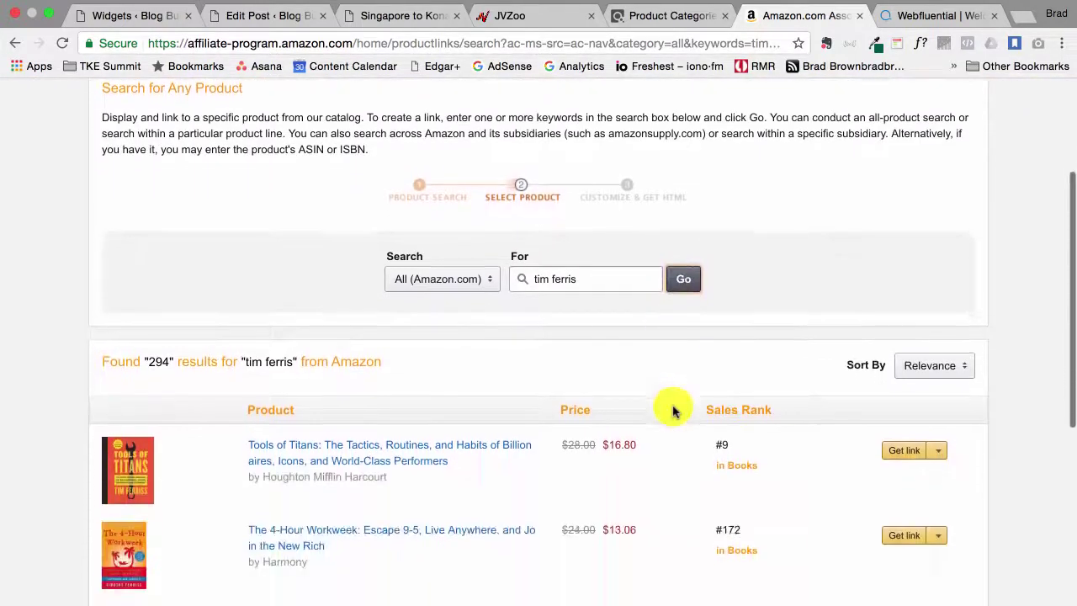
pyautogui.scroll(1, 277, 496)
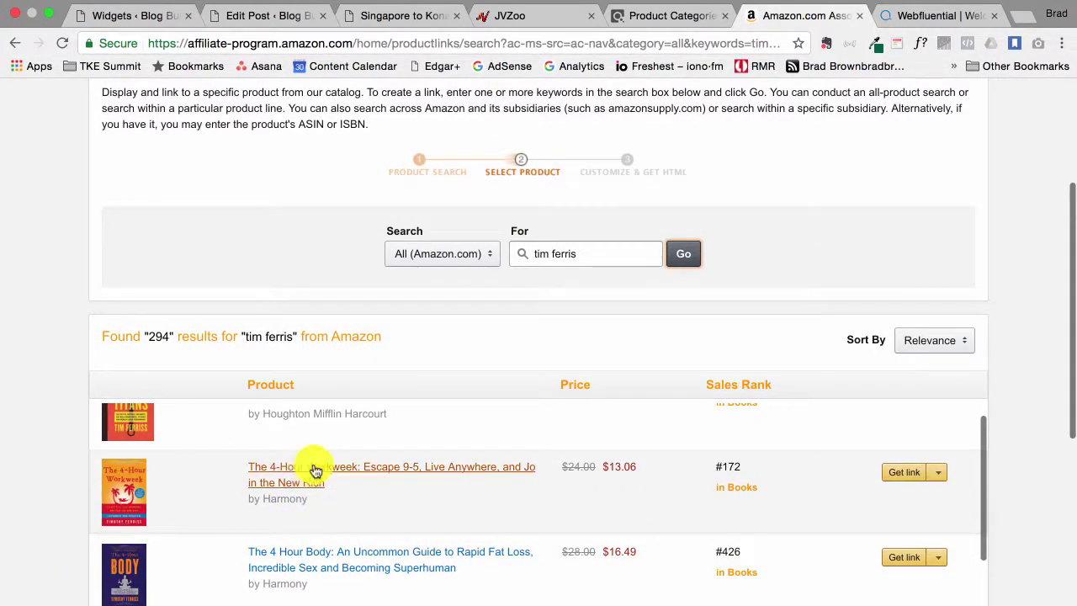
# Get the text link for The 4-Hour Workweek and copy its URL.
pyautogui.click(937, 473)
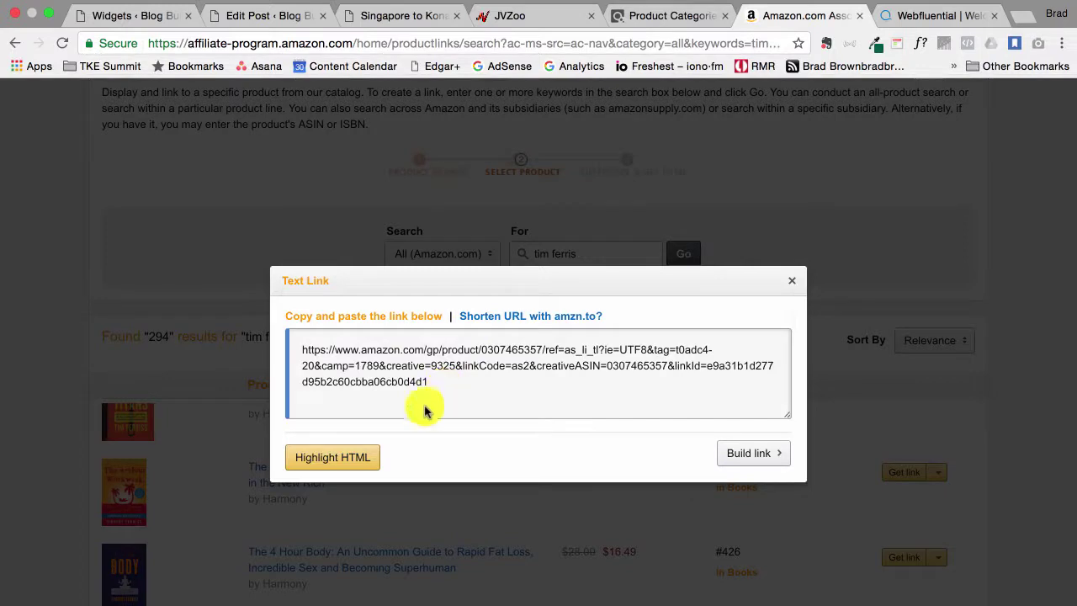
pyautogui.click(407, 363)
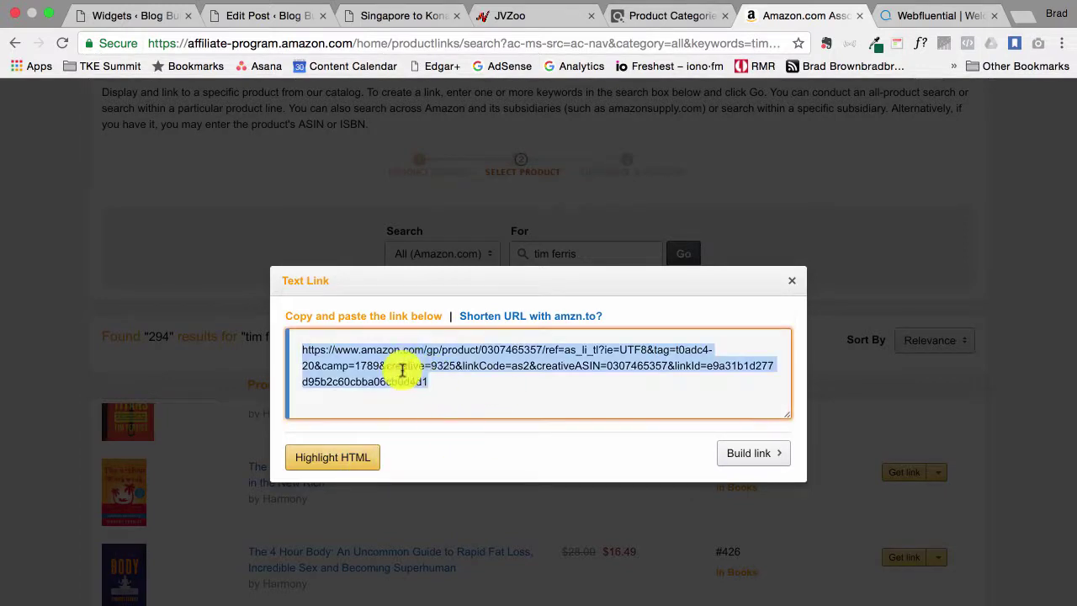
pyautogui.rightClick(407, 363)
pyautogui.click(454, 402)
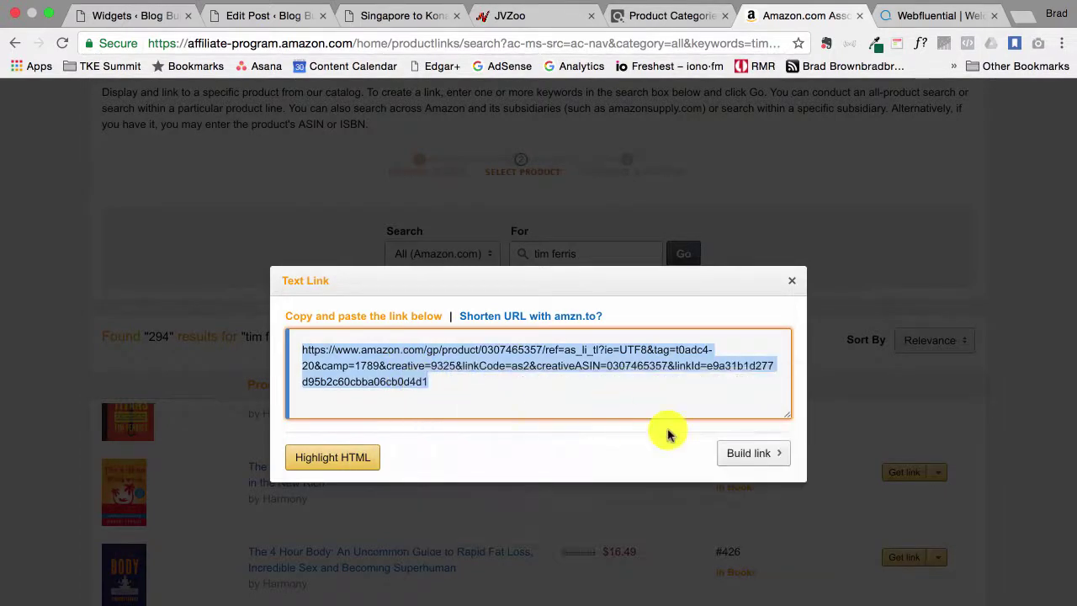
# Build a customized link for the book and choose the image-only format.
pyautogui.click(769, 455)
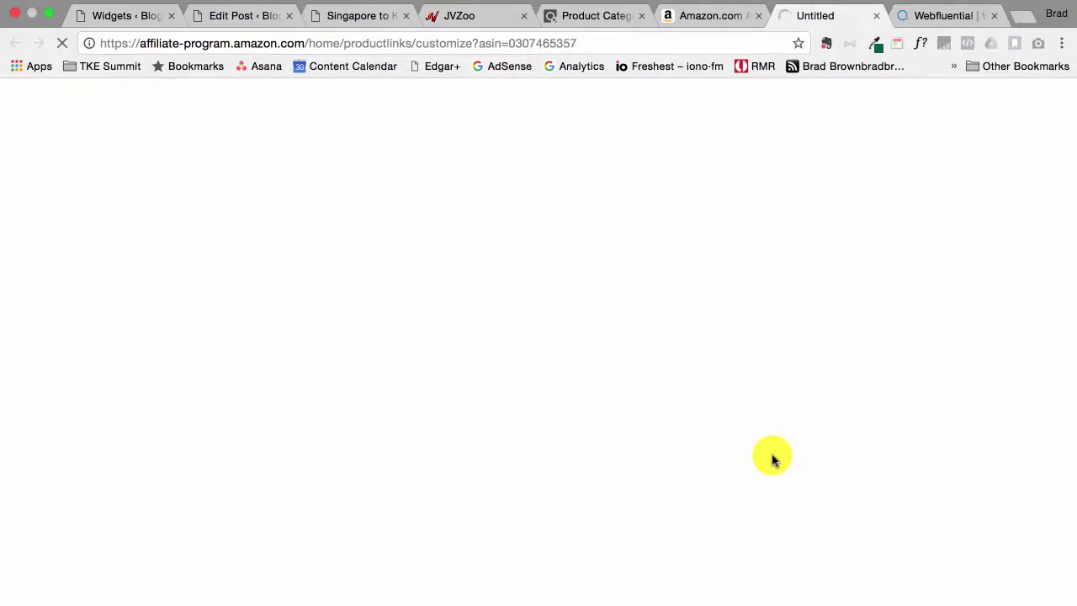
pyautogui.scroll(-1, 548, 331)
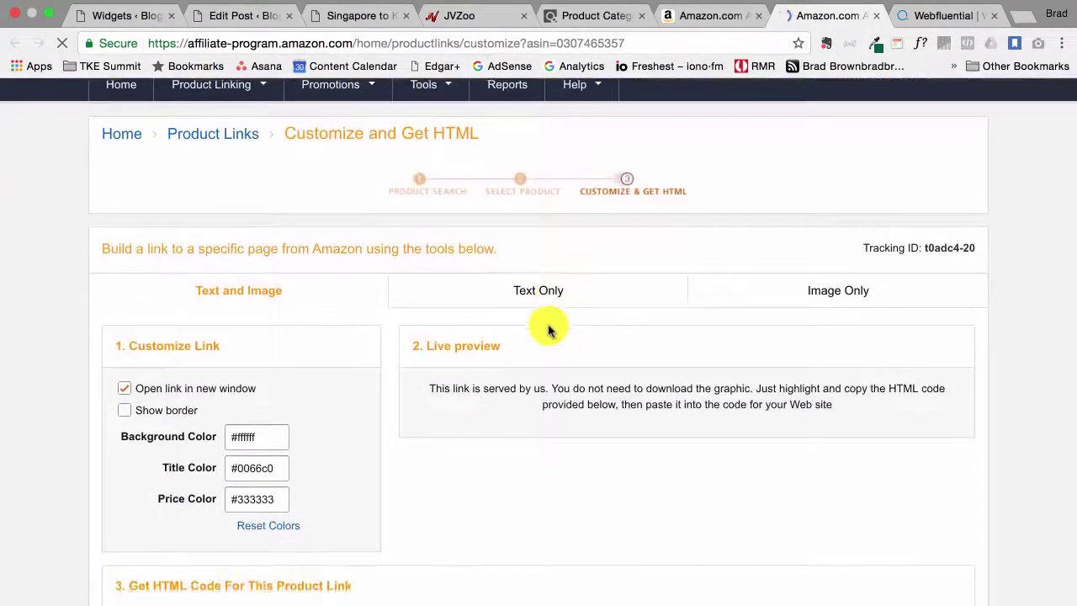
pyautogui.scroll(-1, 548, 331)
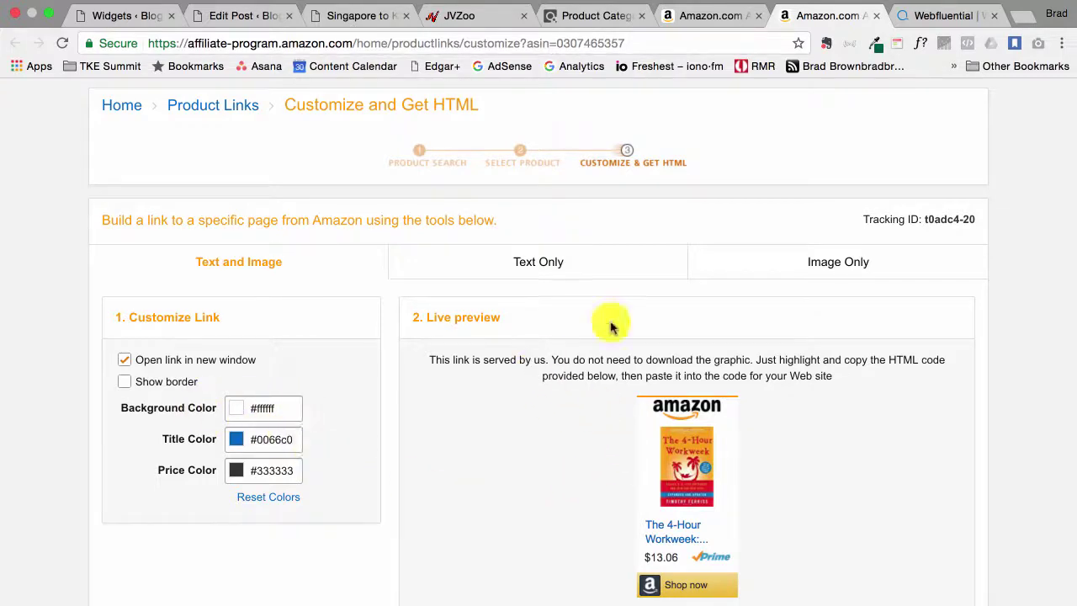
pyautogui.click(824, 278)
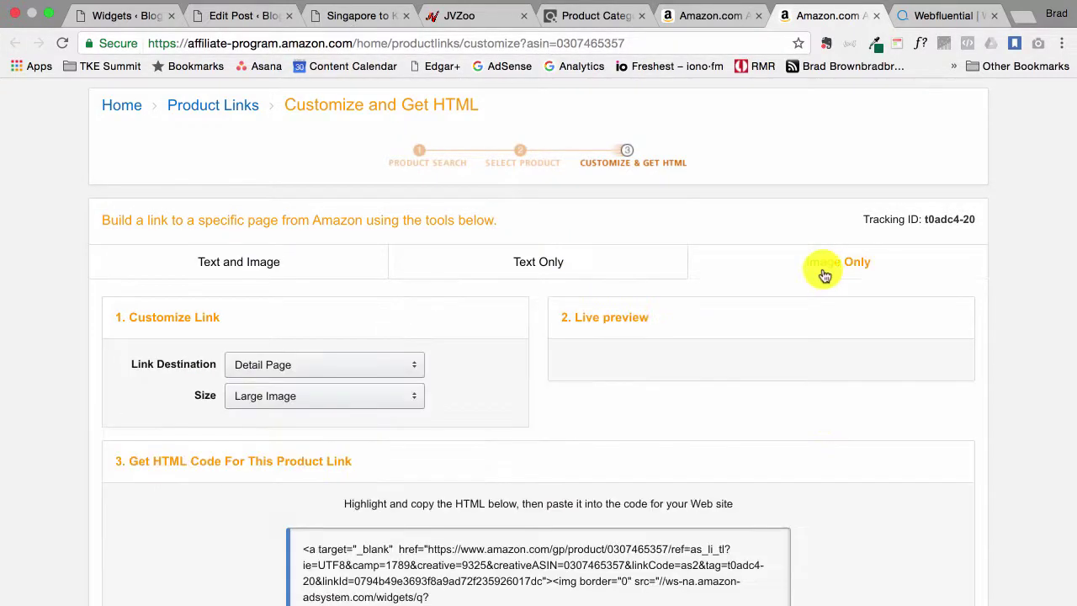
pyautogui.scroll(-4, 781, 480)
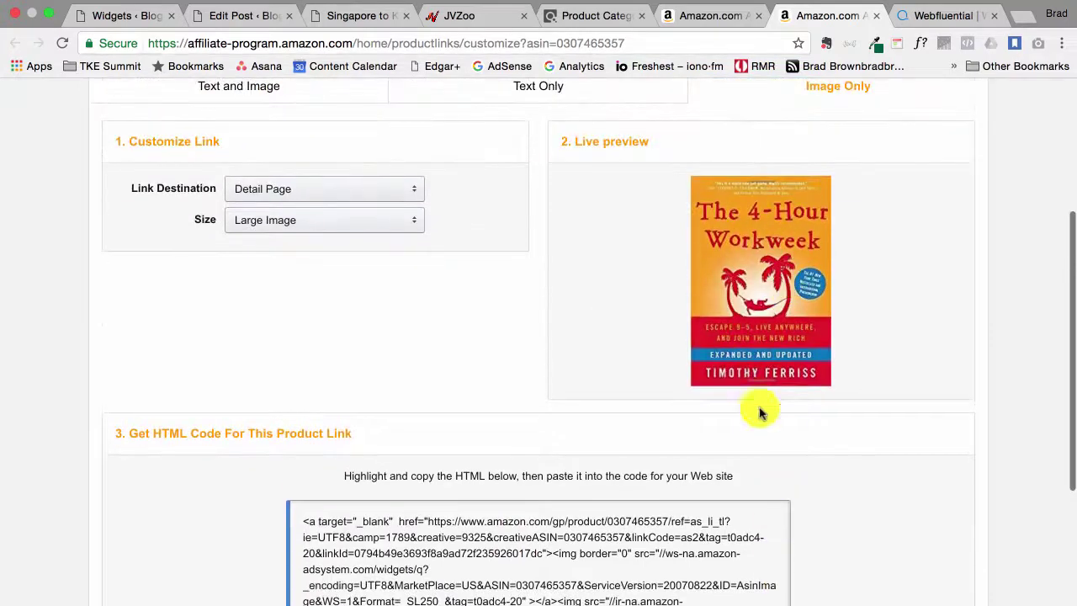
# Select and copy the full HTML code of the image-only product link.
pyautogui.click(538, 562)
pyautogui.click(539, 564)
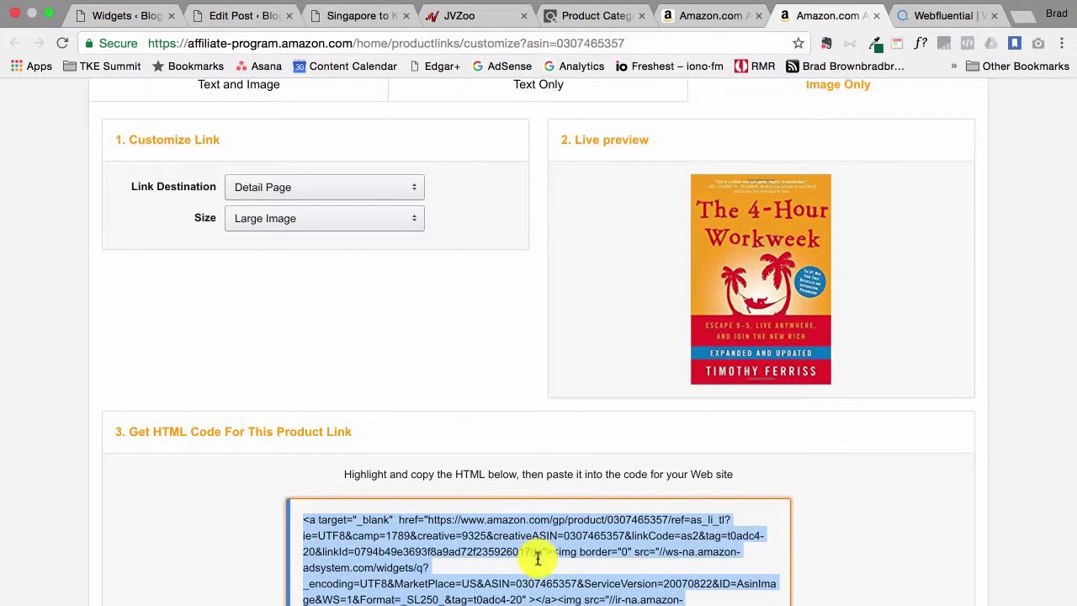
pyautogui.scroll(-1, 535, 559)
pyautogui.rightClick(549, 489)
pyautogui.click(572, 523)
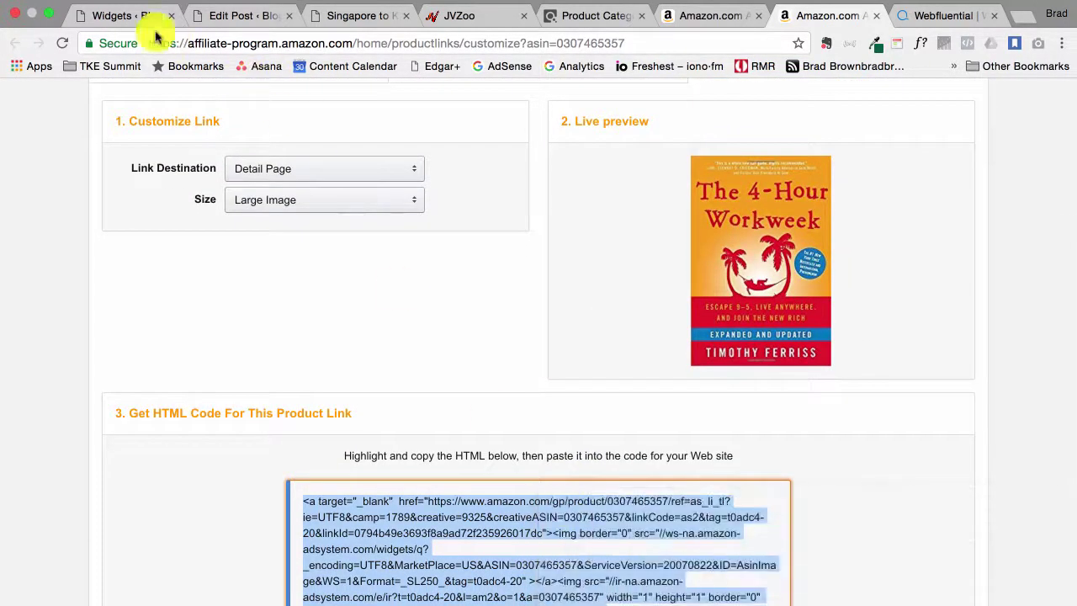
# Switch to the blog's pages and examine the published Ironman post's layout and ad placement.
pyautogui.click(219, 15)
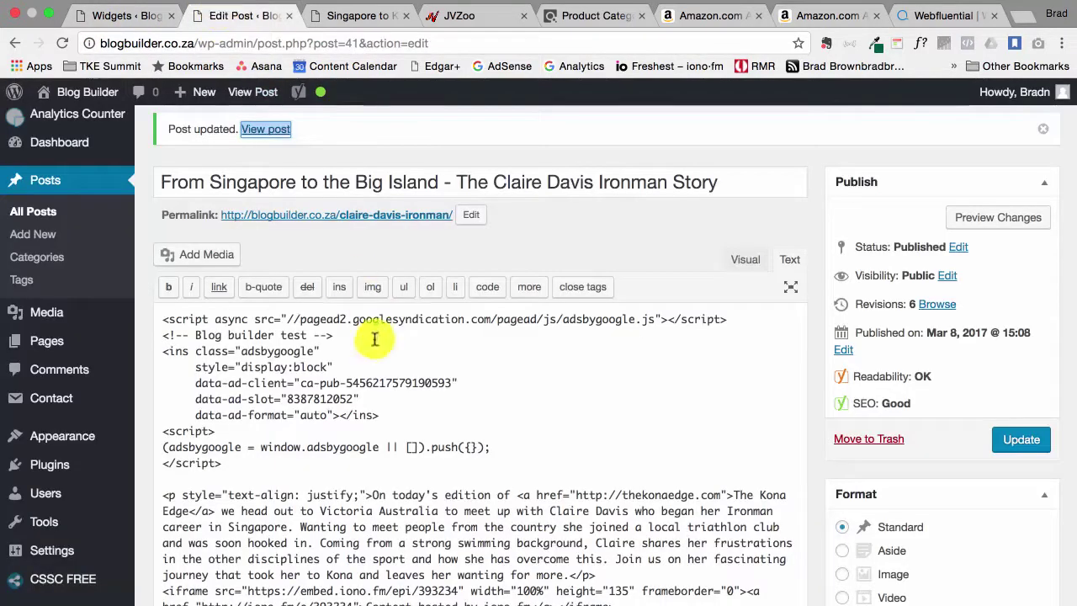
pyautogui.click(122, 13)
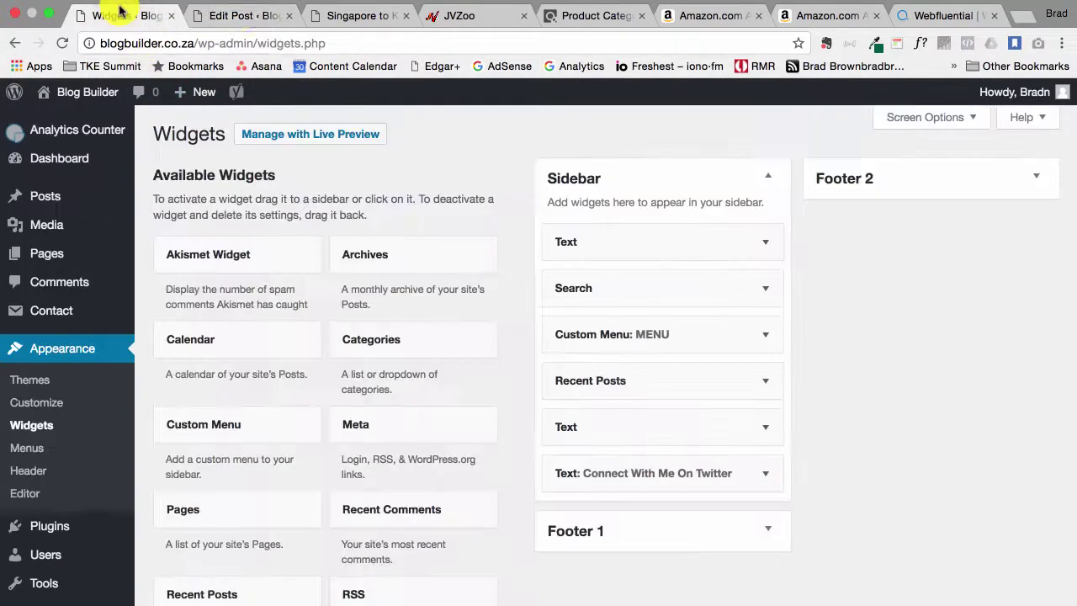
pyautogui.click(363, 15)
pyautogui.scroll(-5, 444, 338)
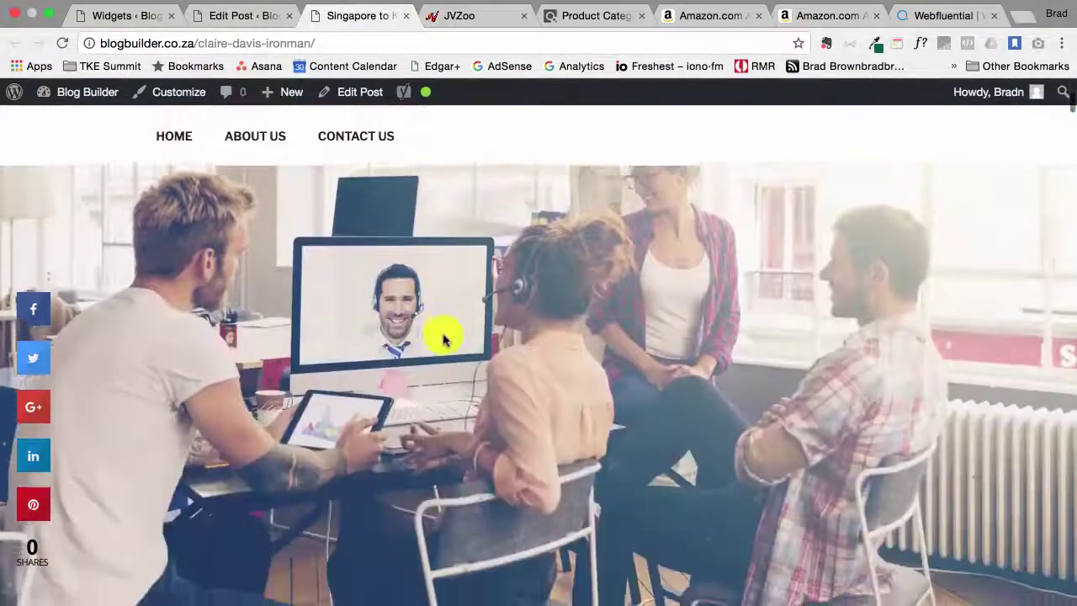
pyautogui.scroll(-3, 443, 338)
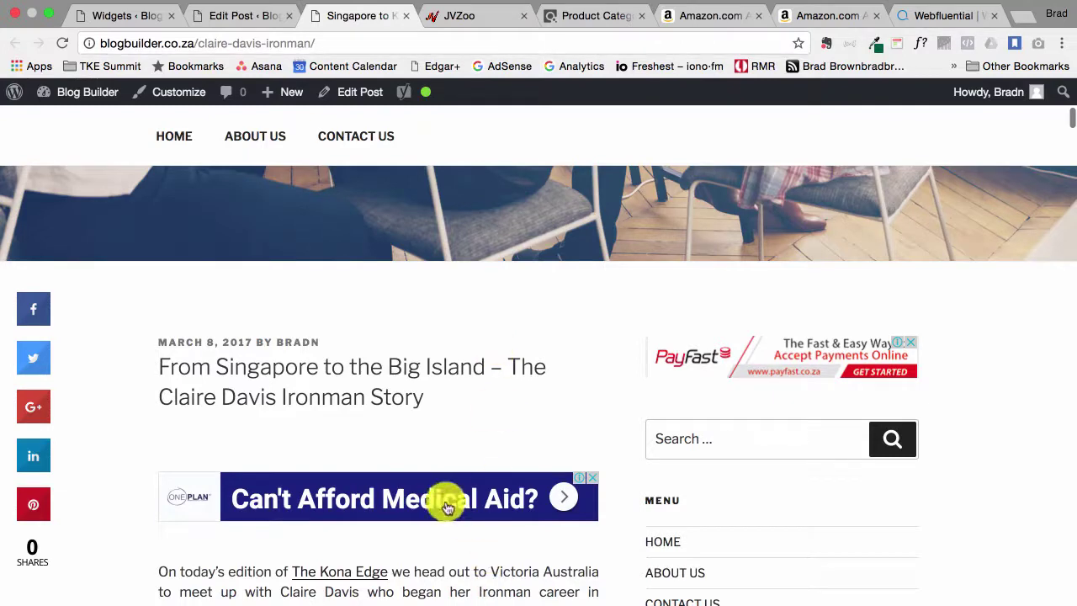
# Return to the post editor, show the post visually and locate the paragraph beginning "Without further ado".
pyautogui.click(239, 16)
pyautogui.scroll(-5, 336, 319)
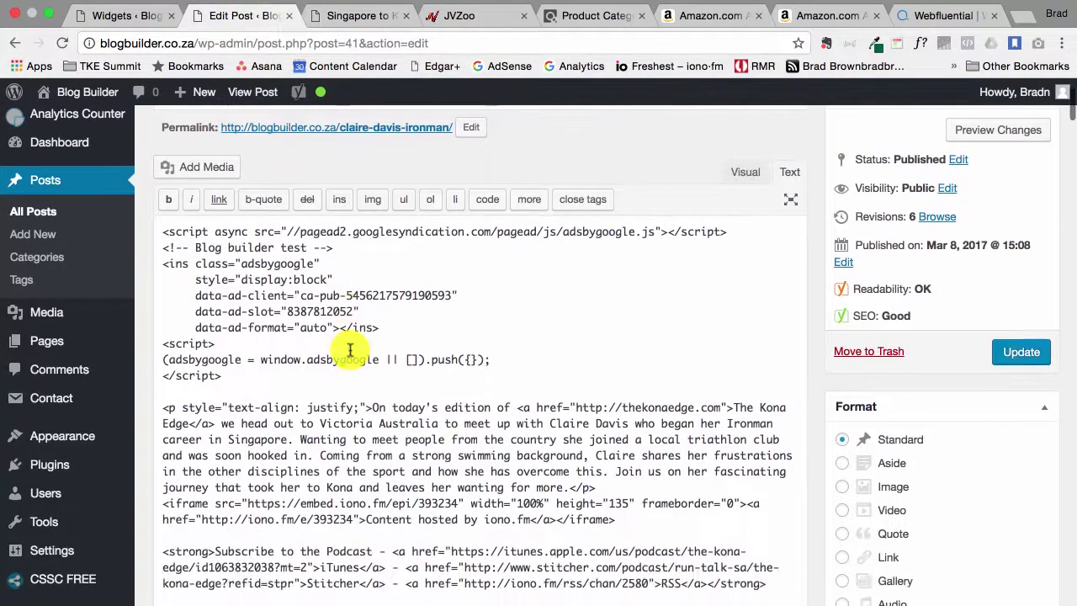
pyautogui.click(751, 164)
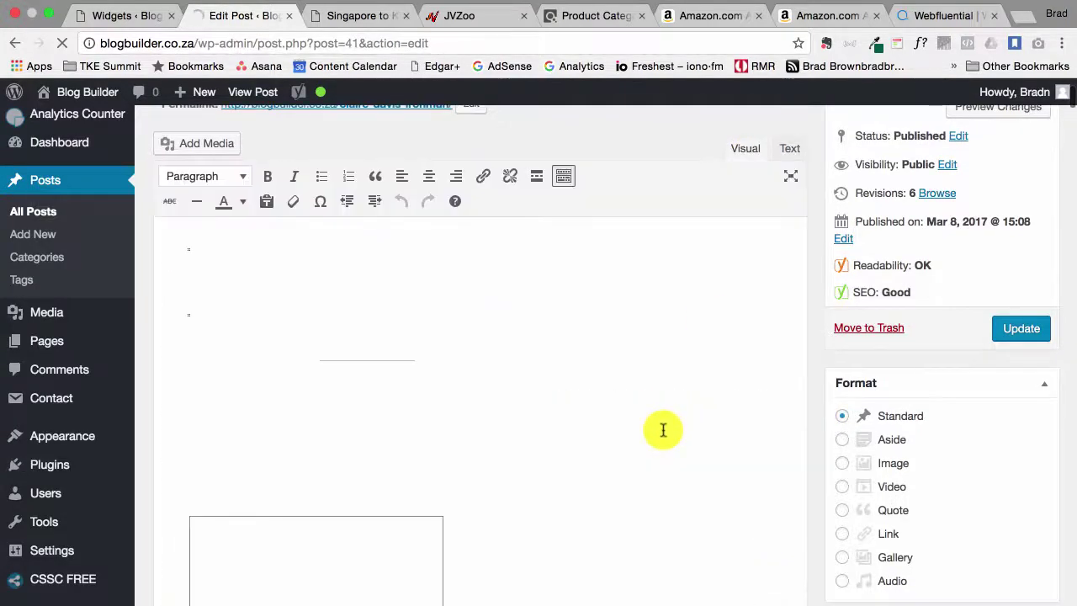
pyautogui.scroll(-4, 660, 429)
pyautogui.scroll(-10, 656, 437)
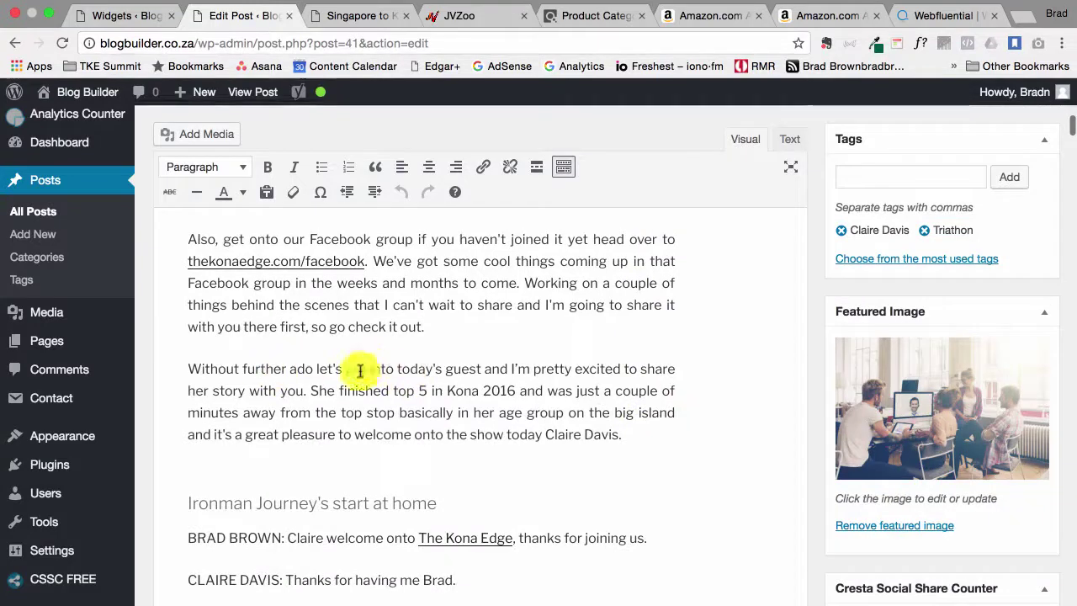
pyautogui.moveTo(187, 369); pyautogui.dragTo(210, 370)
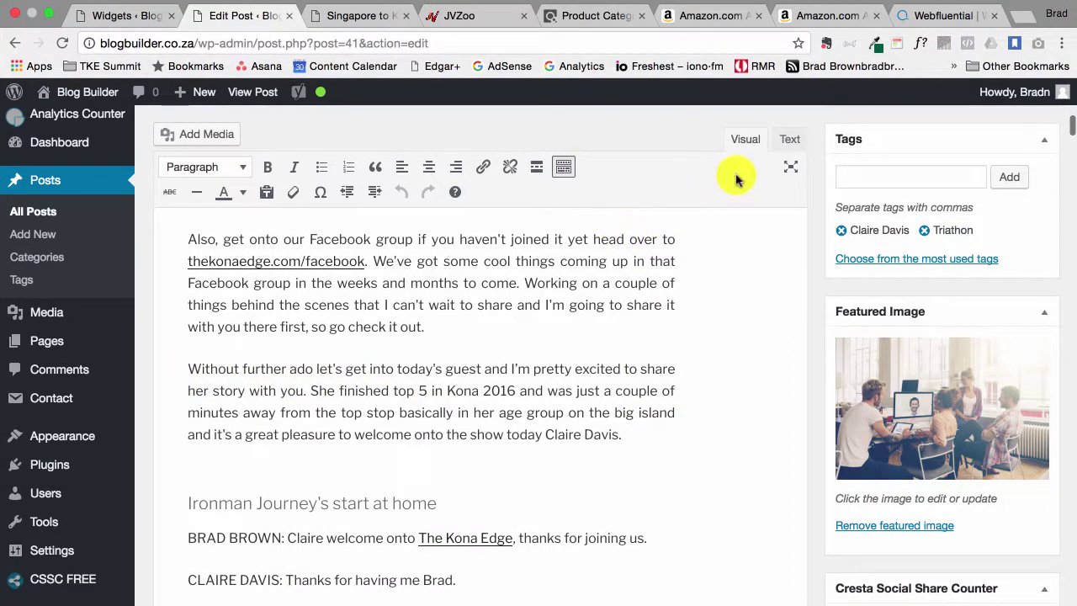
# Show the post's HTML source and paste the Amazon image link code directly before the "Without further ado" paragraph.
pyautogui.click(796, 147)
pyautogui.click(745, 139)
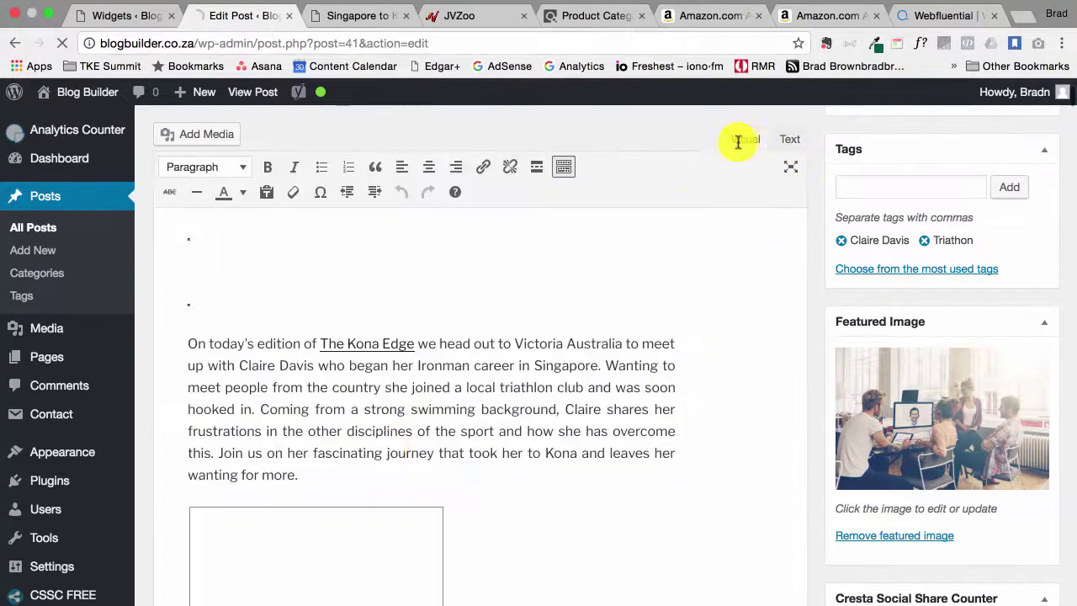
pyautogui.click(794, 141)
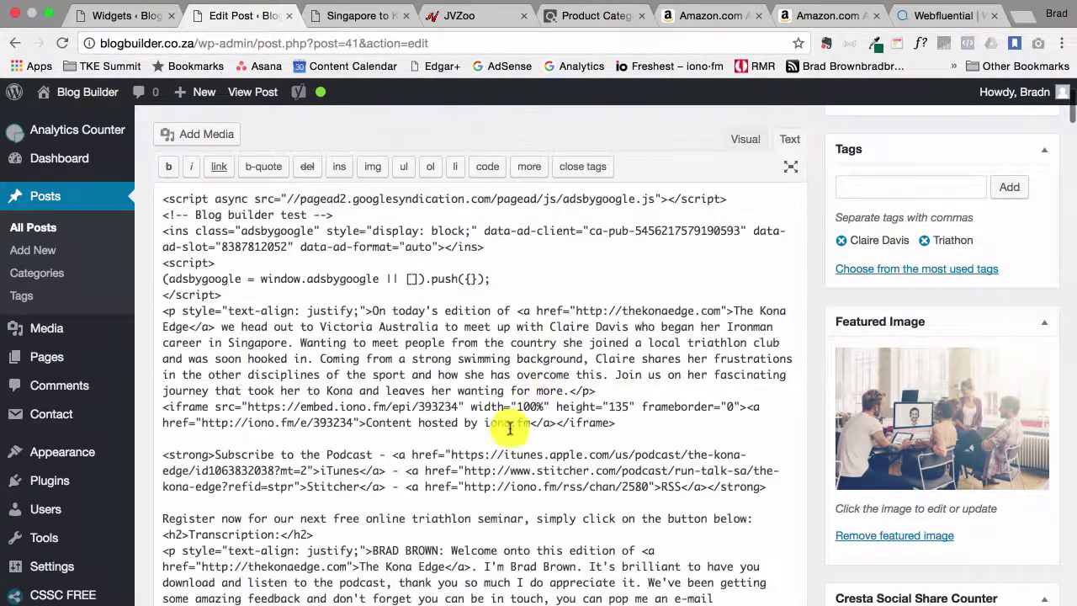
pyautogui.scroll(-3, 507, 429)
pyautogui.scroll(-5, 244, 454)
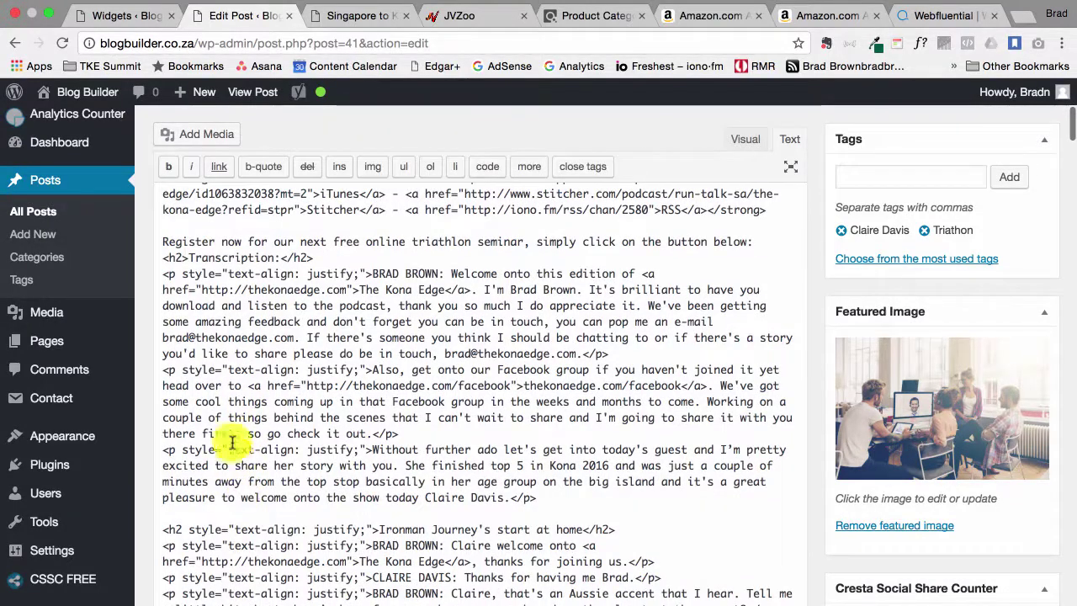
pyautogui.scroll(-6, 228, 434)
pyautogui.scroll(-5, 228, 432)
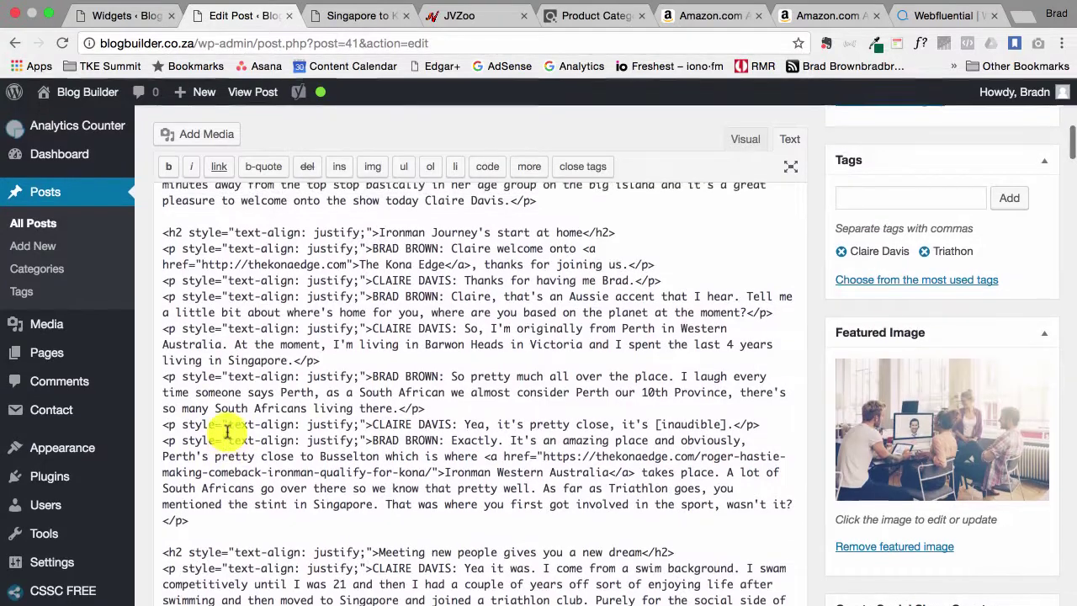
pyautogui.scroll(3, 227, 432)
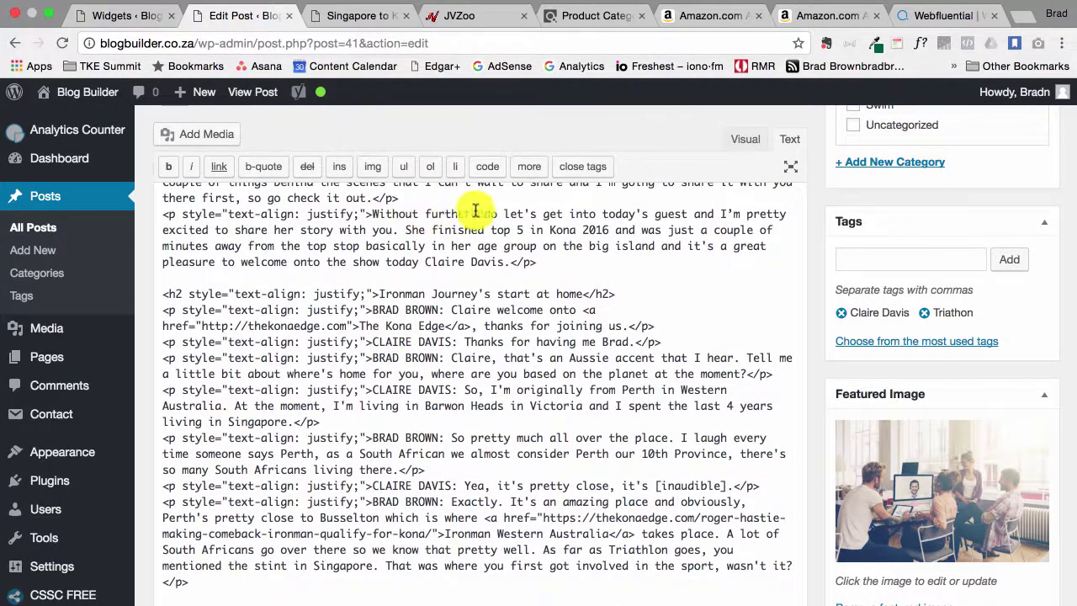
pyautogui.scroll(1, 162, 220)
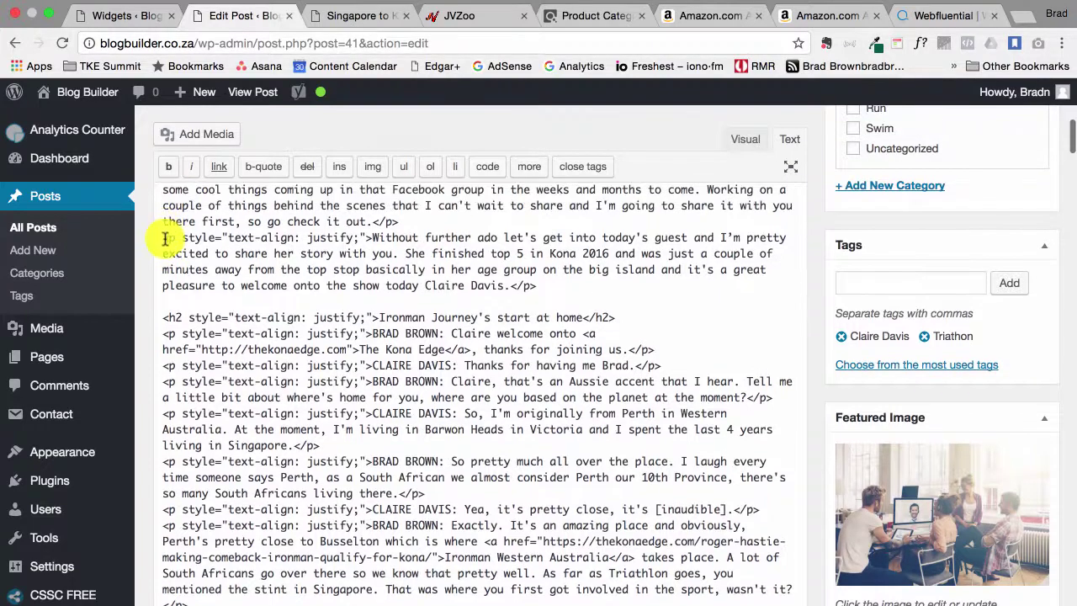
pyautogui.click(165, 239)
pyautogui.press('super+v')
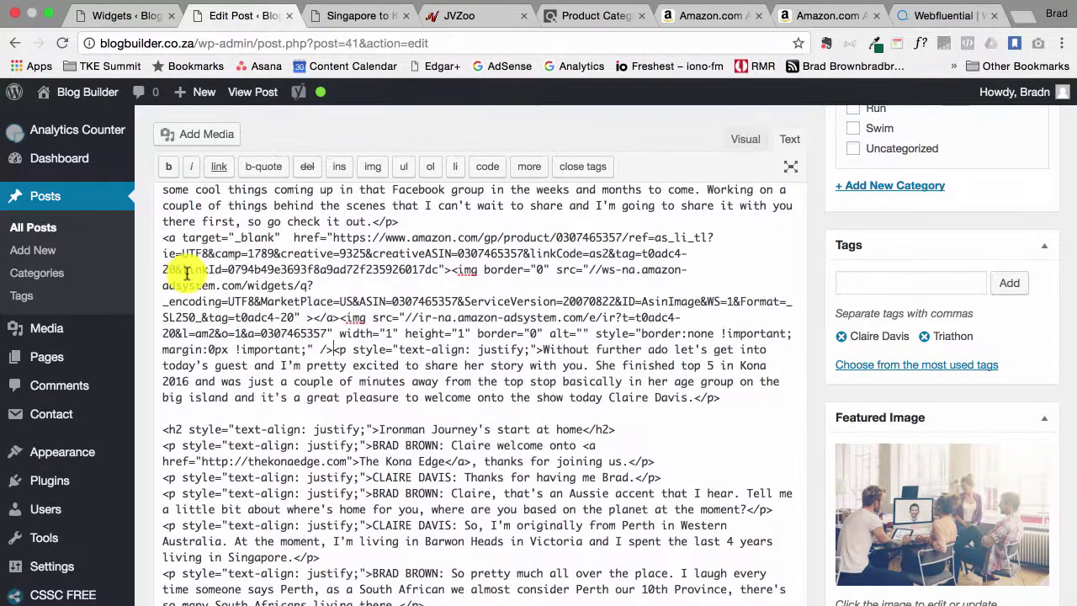
# Return the post to its visual view and left-align The 4-Hour Workweek cover image so the "Without further ado" paragraph wraps beside it.
pyautogui.click(749, 141)
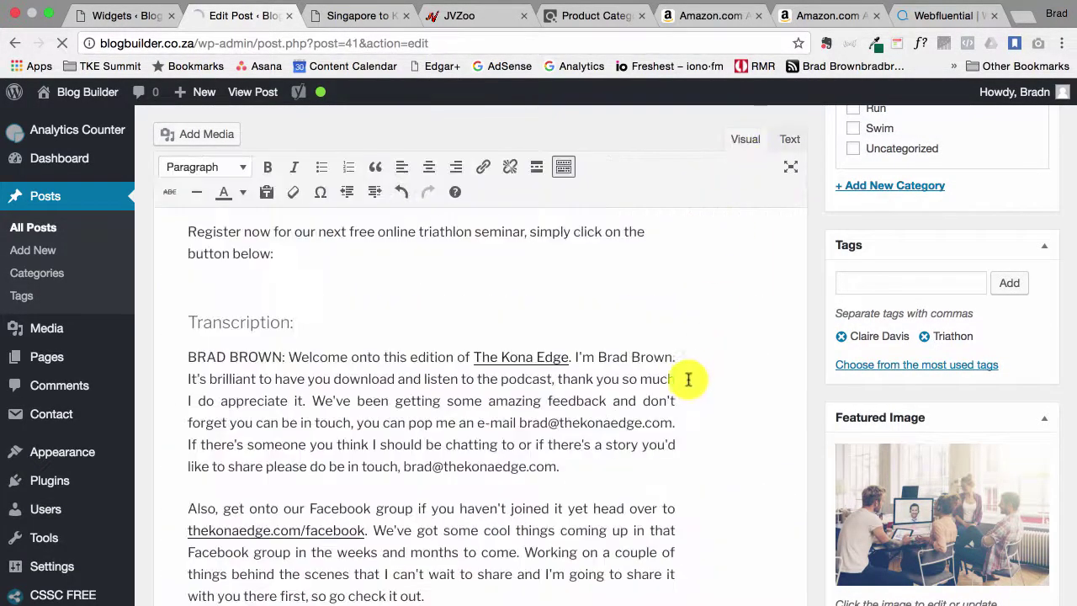
pyautogui.scroll(-5, 685, 378)
pyautogui.scroll(-1, 337, 403)
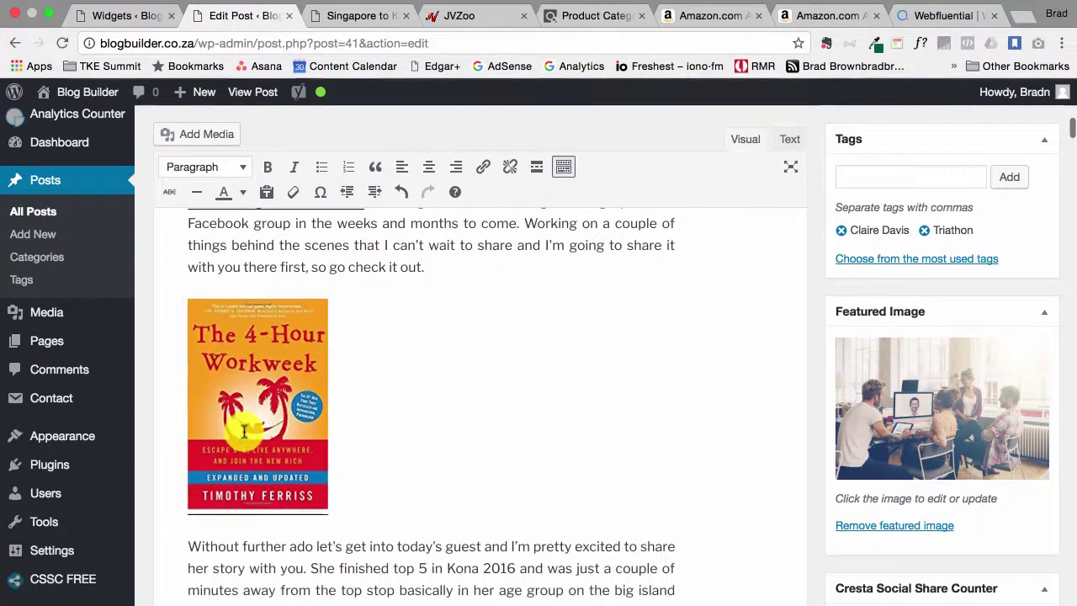
pyautogui.click(252, 421)
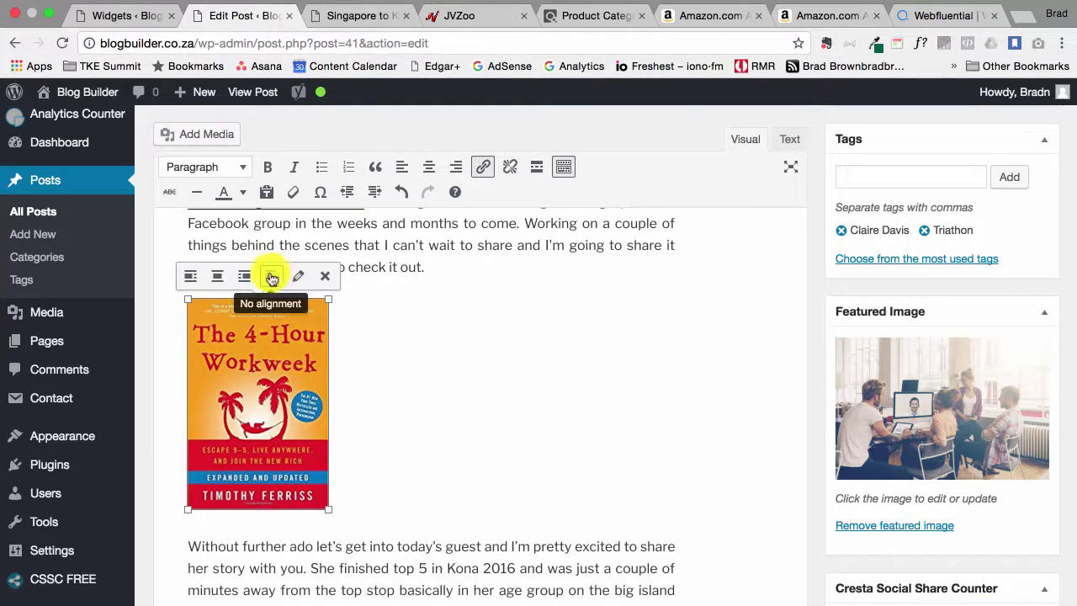
pyautogui.click(194, 279)
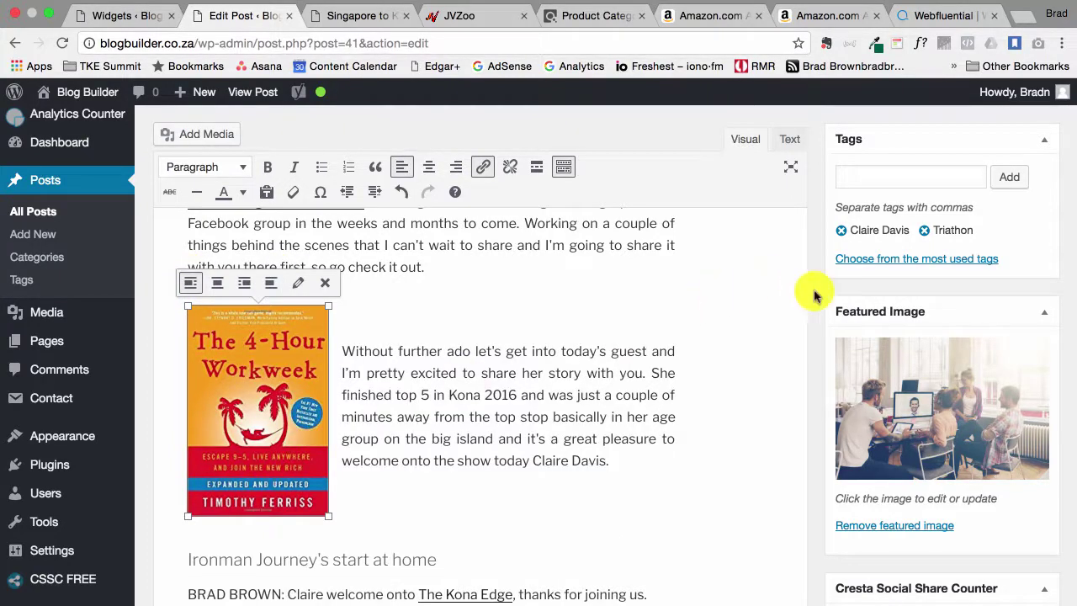
# Update the published post to save the inserted and aligned book image.
pyautogui.scroll(3, 823, 305)
pyautogui.scroll(10, 976, 212)
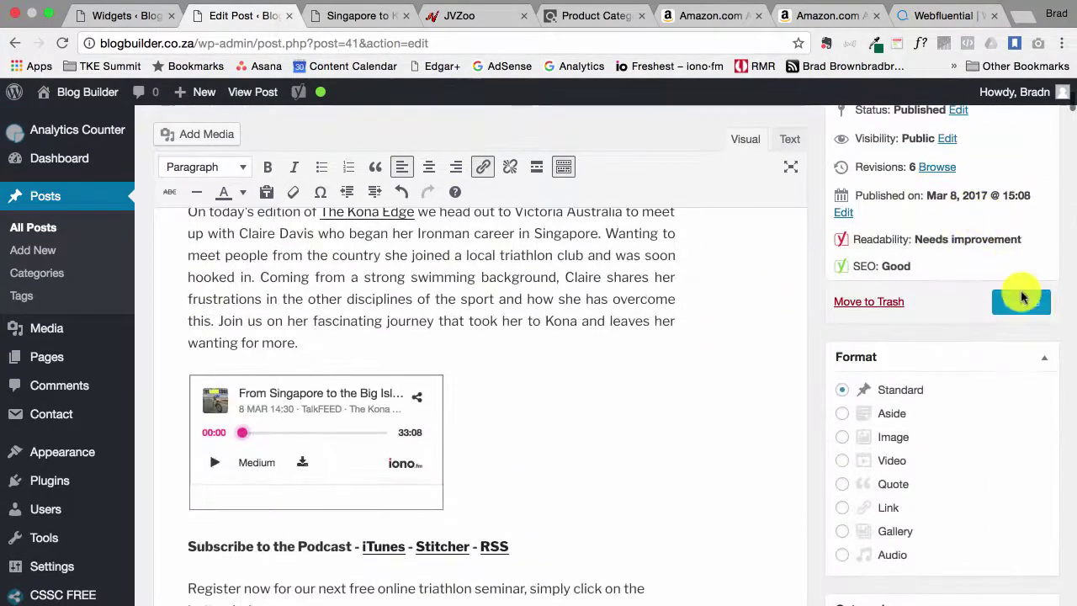
pyautogui.click(1021, 302)
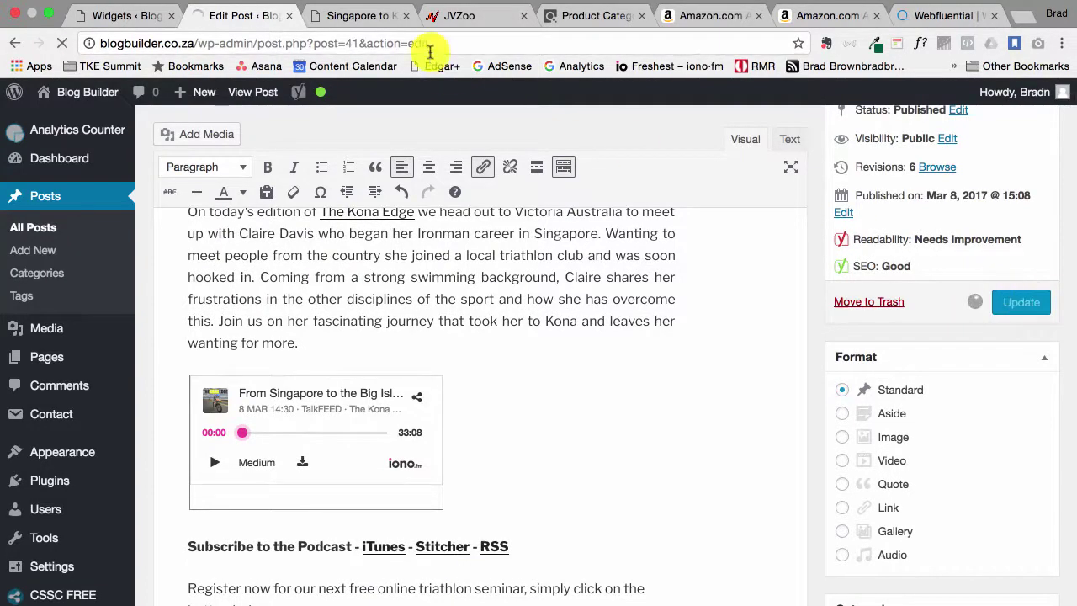
# Reload the live Ironman post and check how the book image sits beside the "Without further ado" paragraph.
pyautogui.click(354, 11)
pyautogui.scroll(-2, 503, 465)
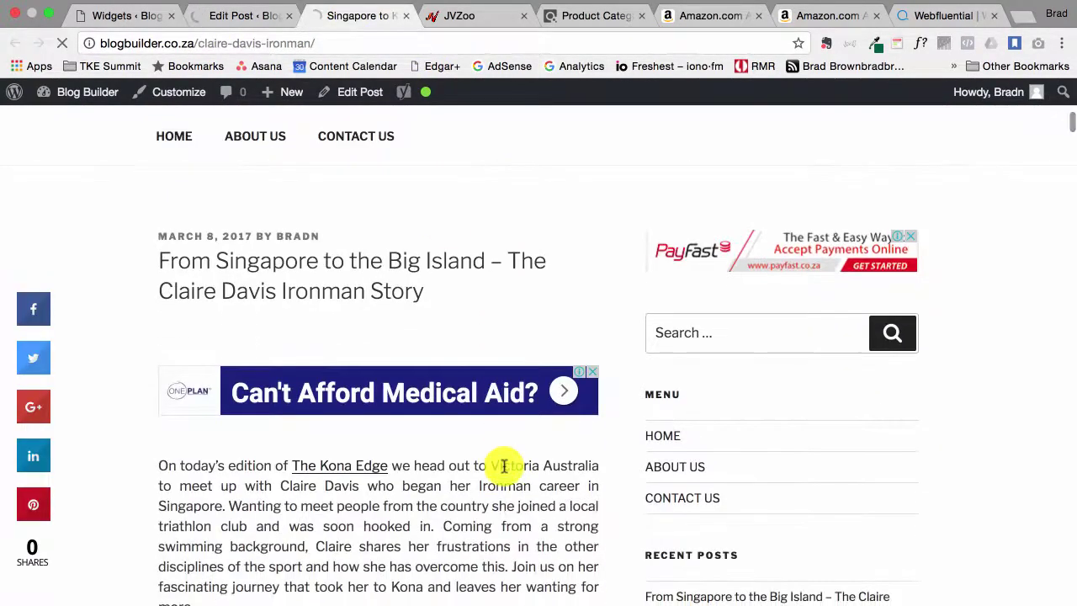
pyautogui.scroll(-8, 558, 588)
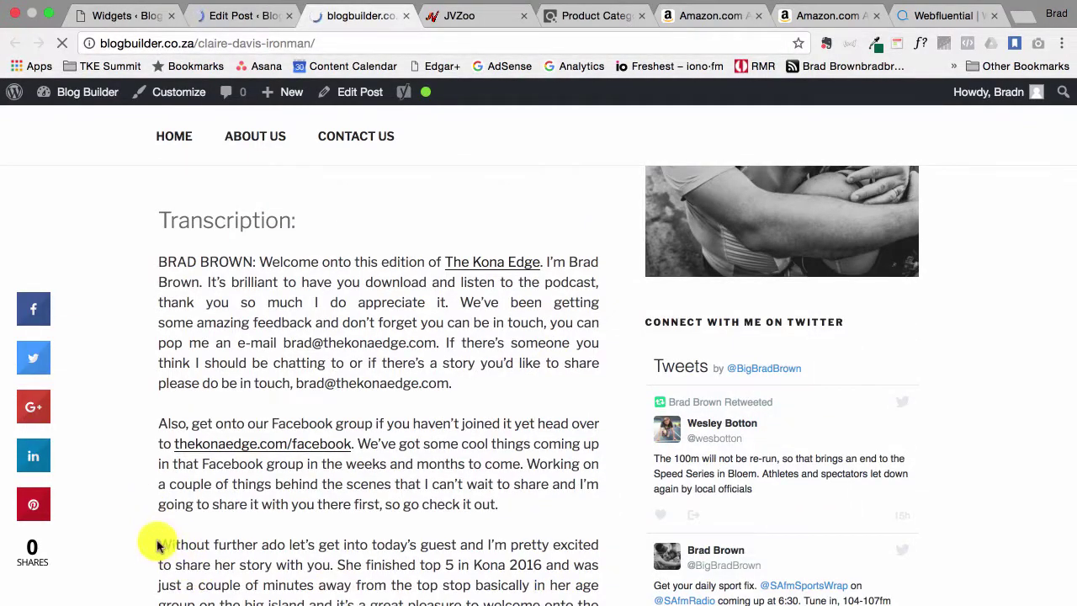
pyautogui.scroll(-4, 581, 548)
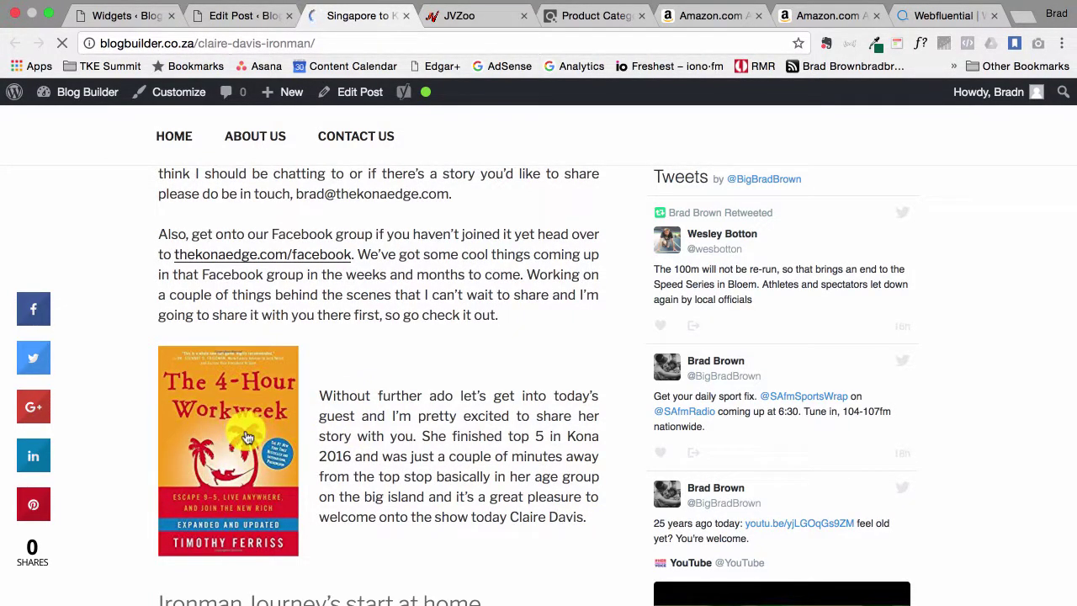
# Test the affiliate link by opening the book image on the live post and look over its Amazon product page.
pyautogui.click(246, 439)
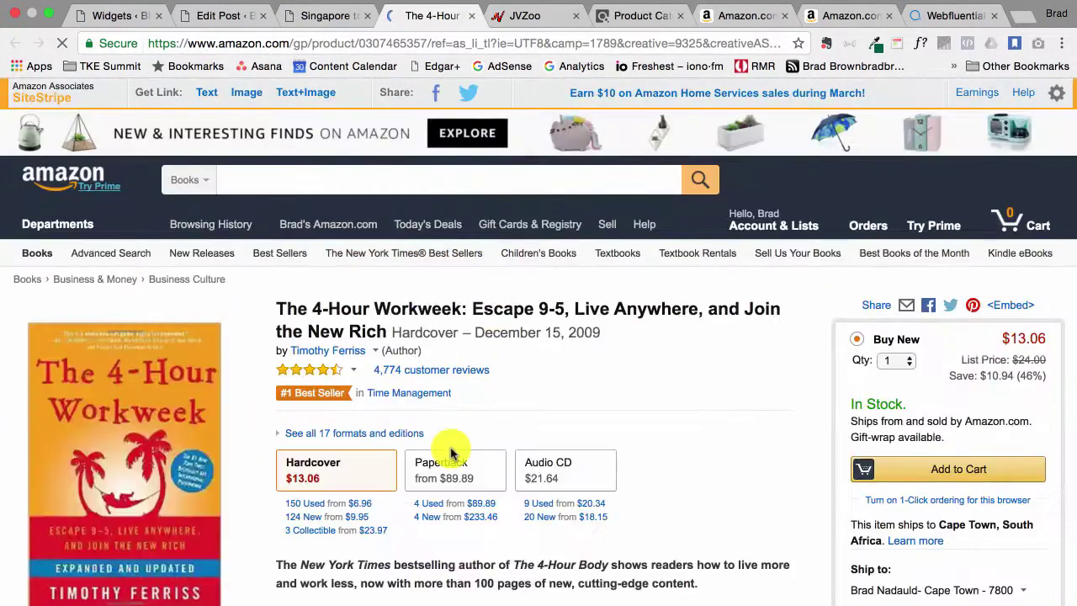
pyautogui.scroll(-1, 452, 453)
pyautogui.scroll(-1, 452, 454)
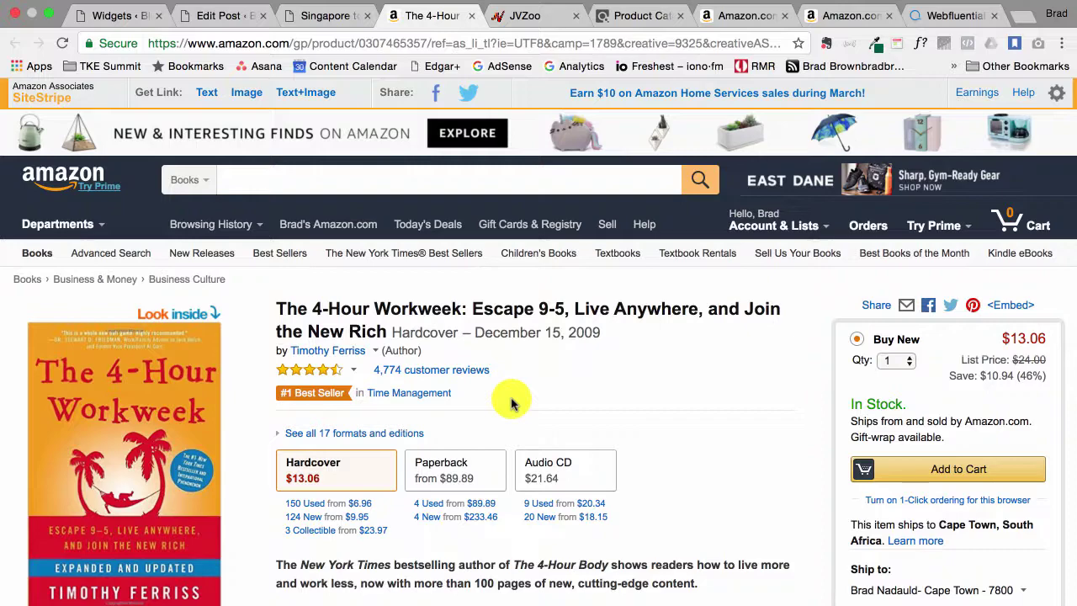
pyautogui.scroll(-5, 541, 404)
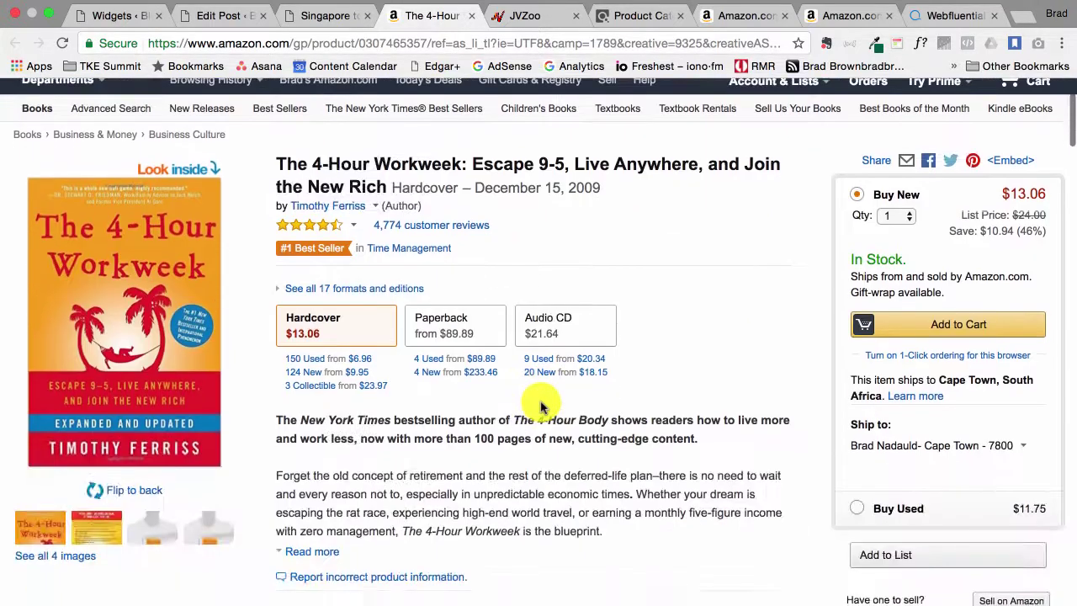
pyautogui.scroll(2, 541, 403)
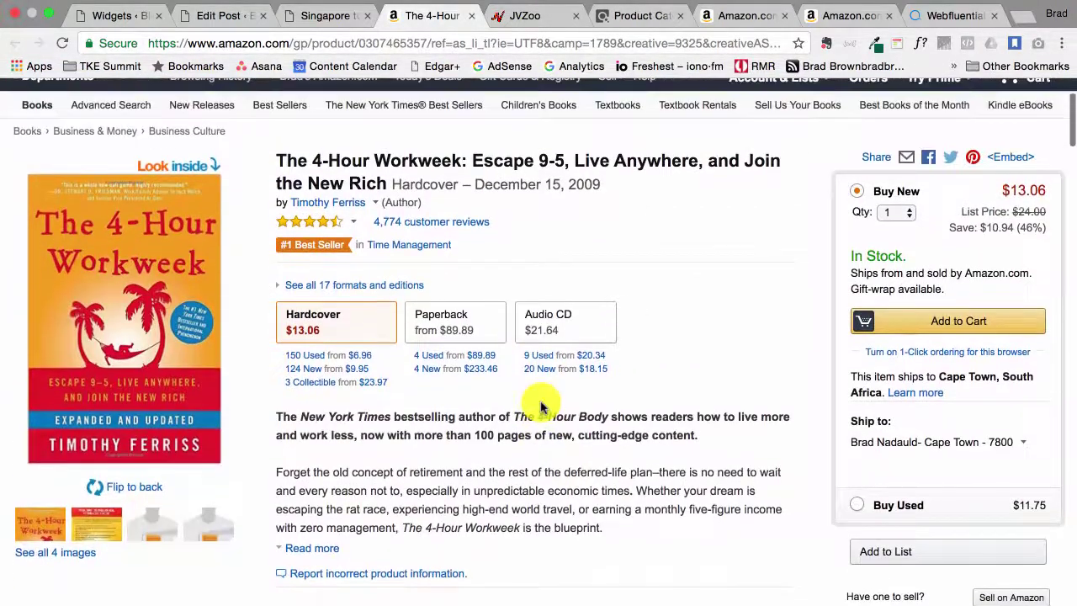